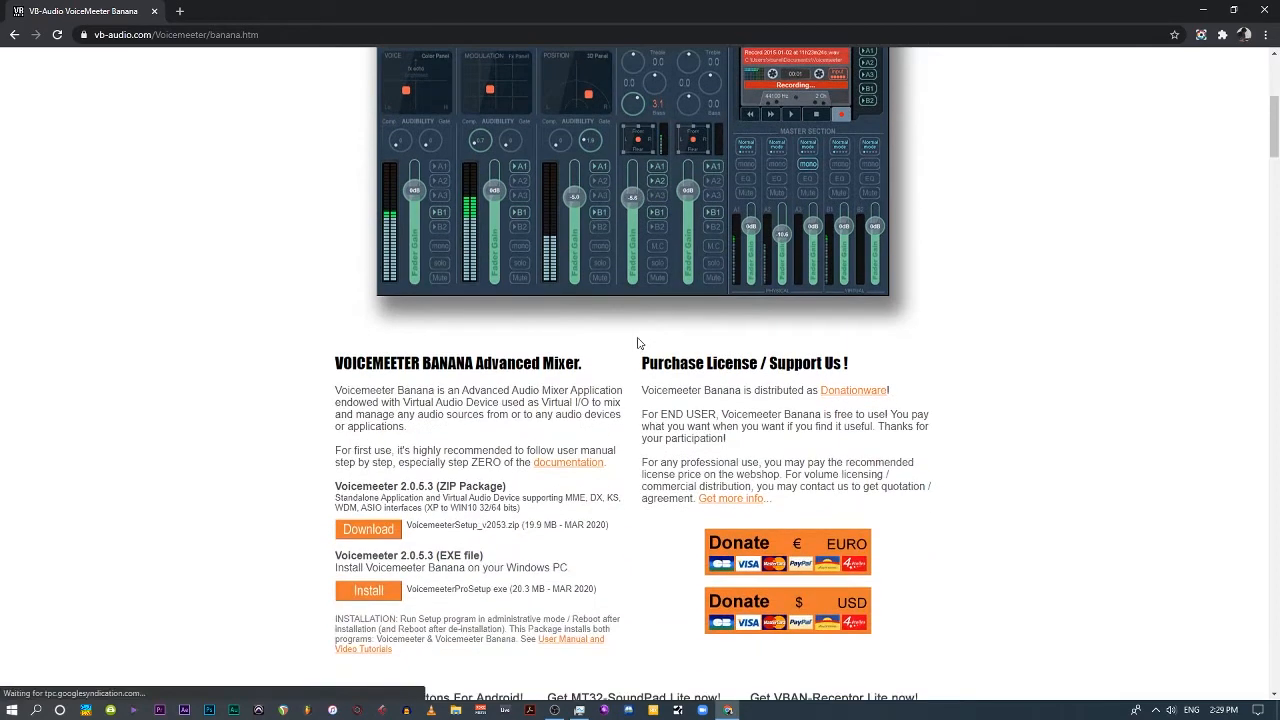
{"action": "left_click_drag", "start_coordinate": [335, 353], "coordinate": [440, 353]}
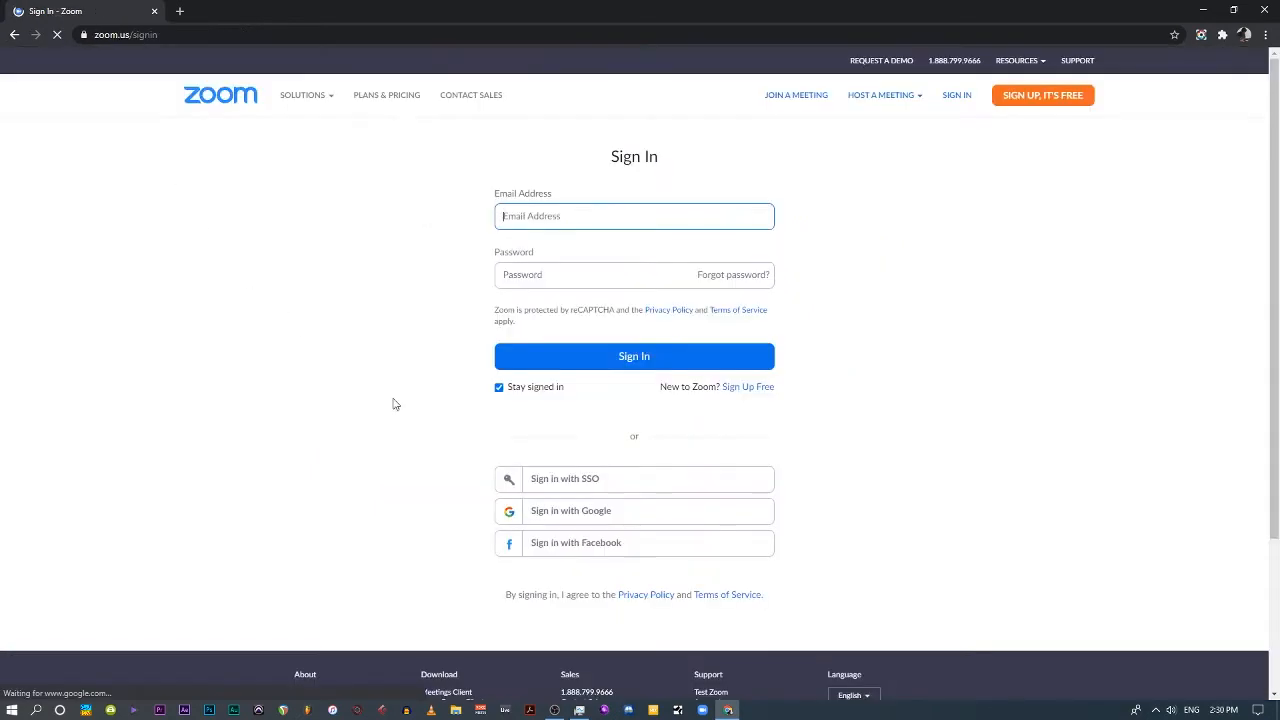
Sign in to the Zoom web portal with Google and open the In Meeting (Advanced) settings.
{"action": "left_click", "coordinate": [581, 517]}
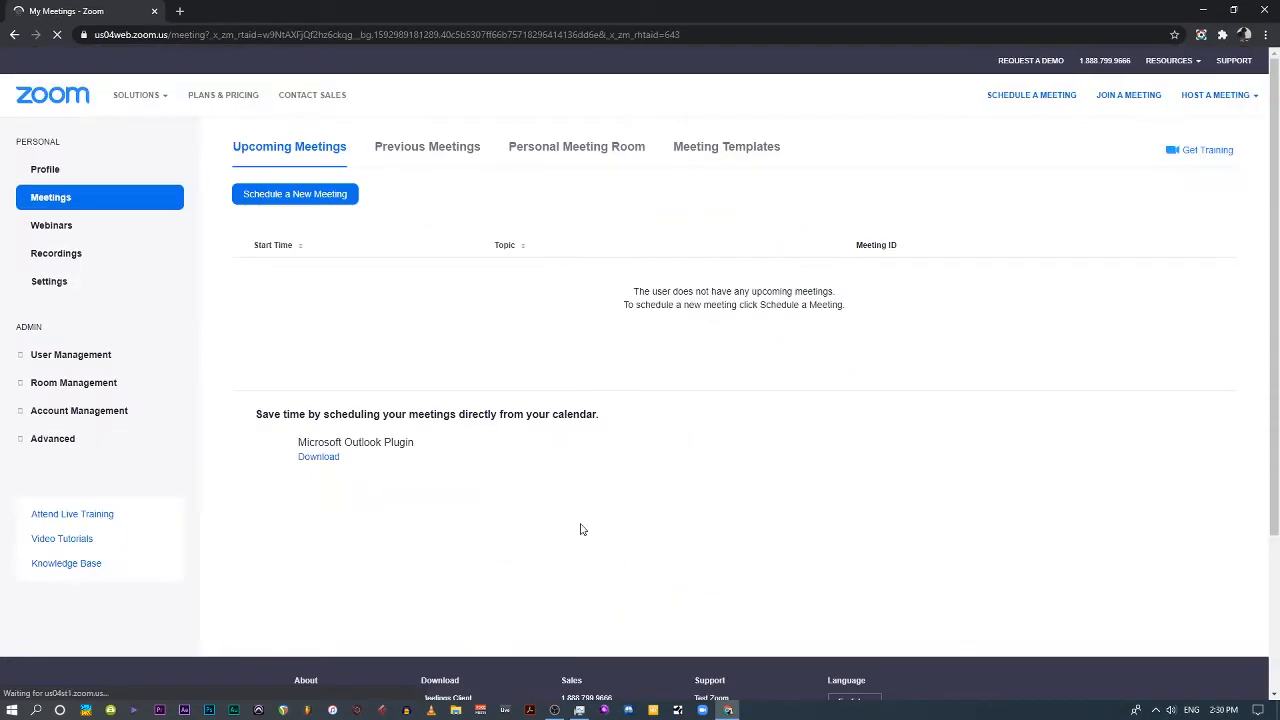
{"action": "left_click", "coordinate": [40, 282]}
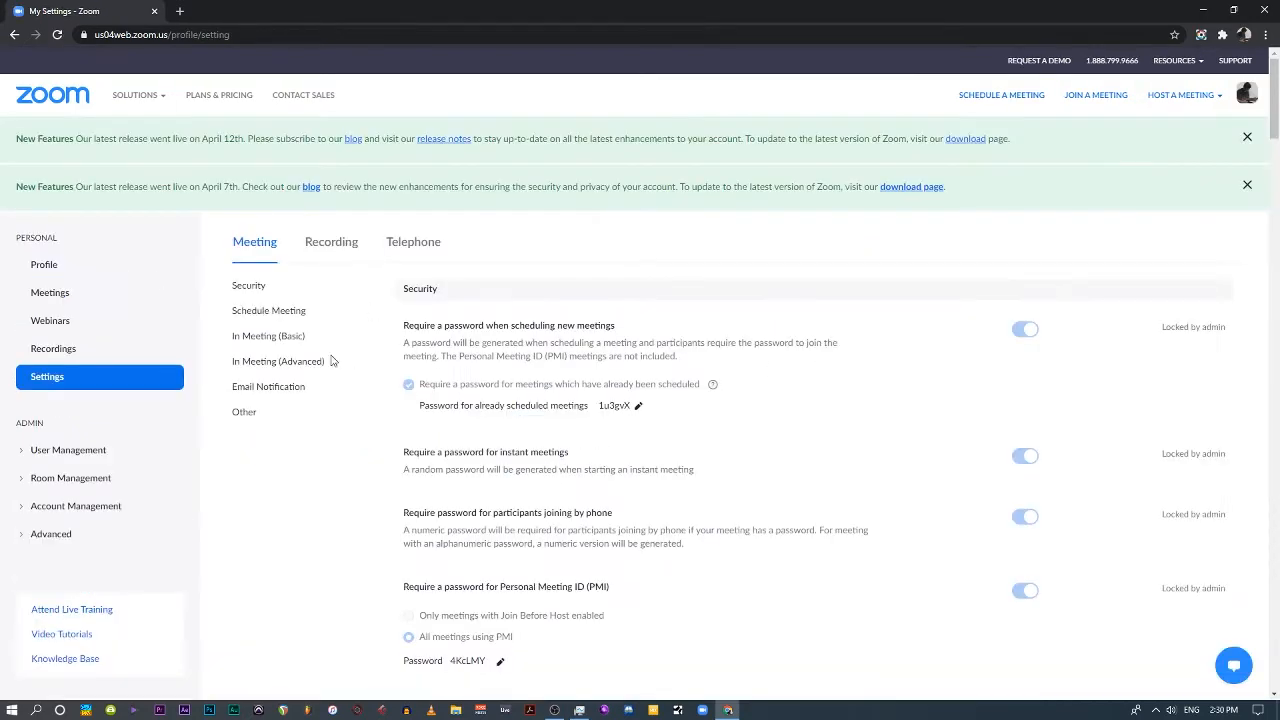
{"action": "left_click", "coordinate": [258, 366]}
Make sure "Allow users to select stereo audio in their client settings" is enabled.
{"action": "scroll", "coordinate": [377, 397], "scroll_direction": "down", "scroll_amount": 5}
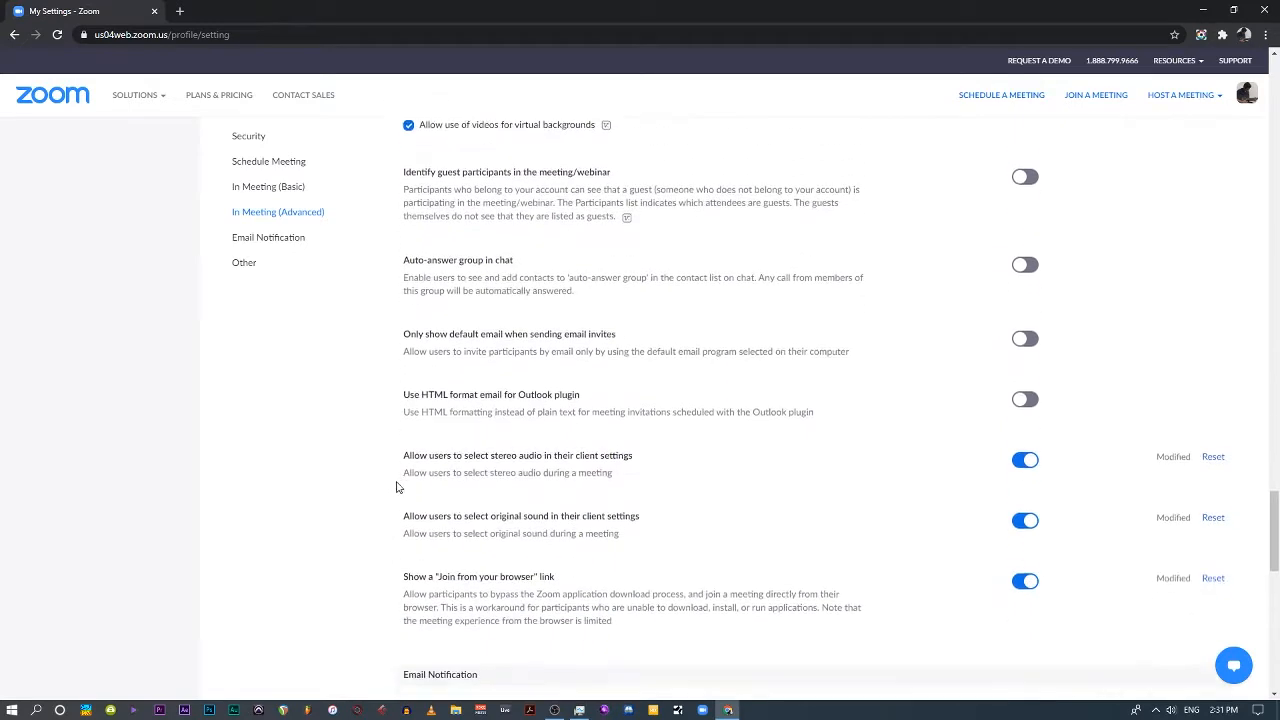
{"action": "scroll", "coordinate": [396, 487], "scroll_direction": "down", "scroll_amount": 1}
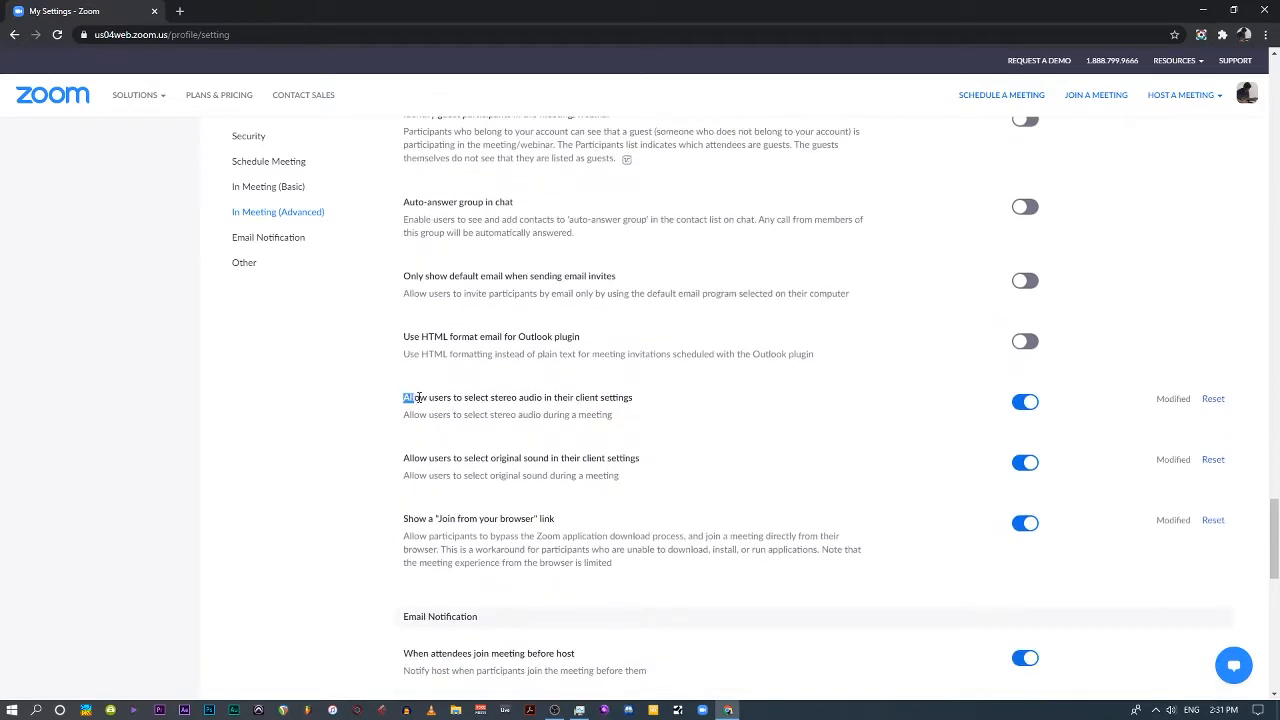
{"action": "left_click_drag", "start_coordinate": [419, 398], "coordinate": [642, 401]}
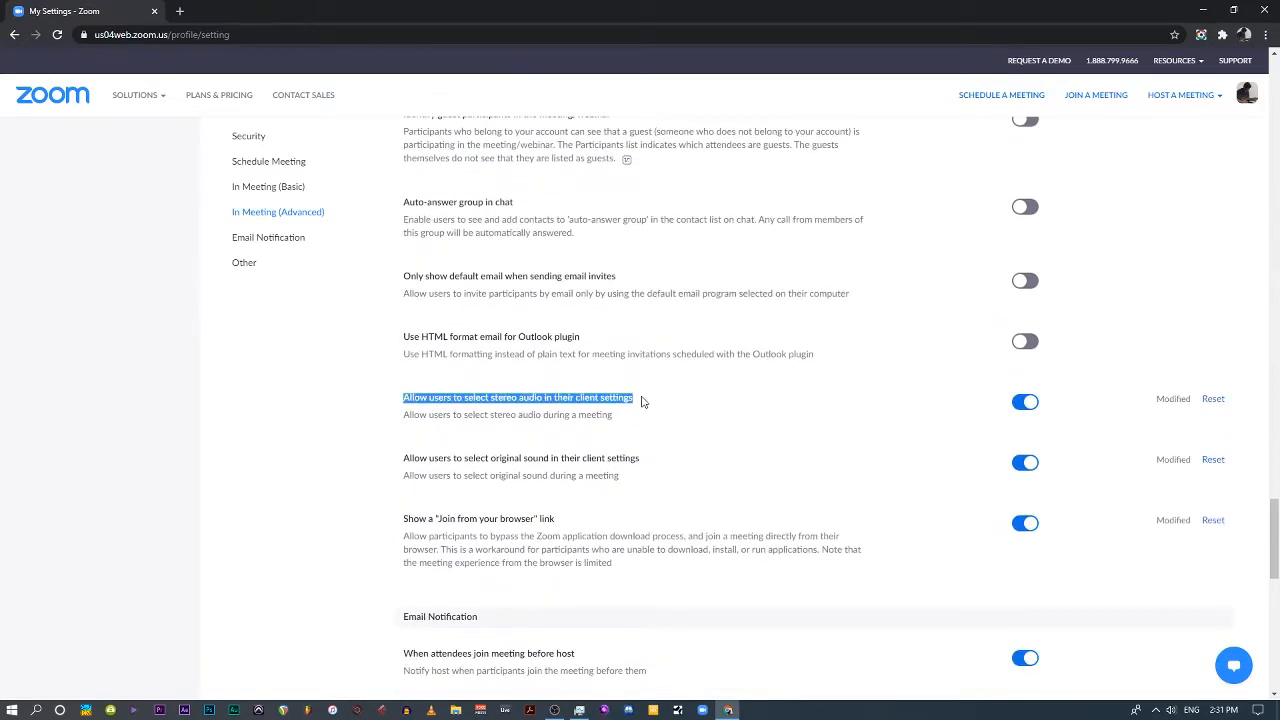
{"action": "left_click", "coordinate": [744, 402]}
{"action": "left_click", "coordinate": [1026, 404]}
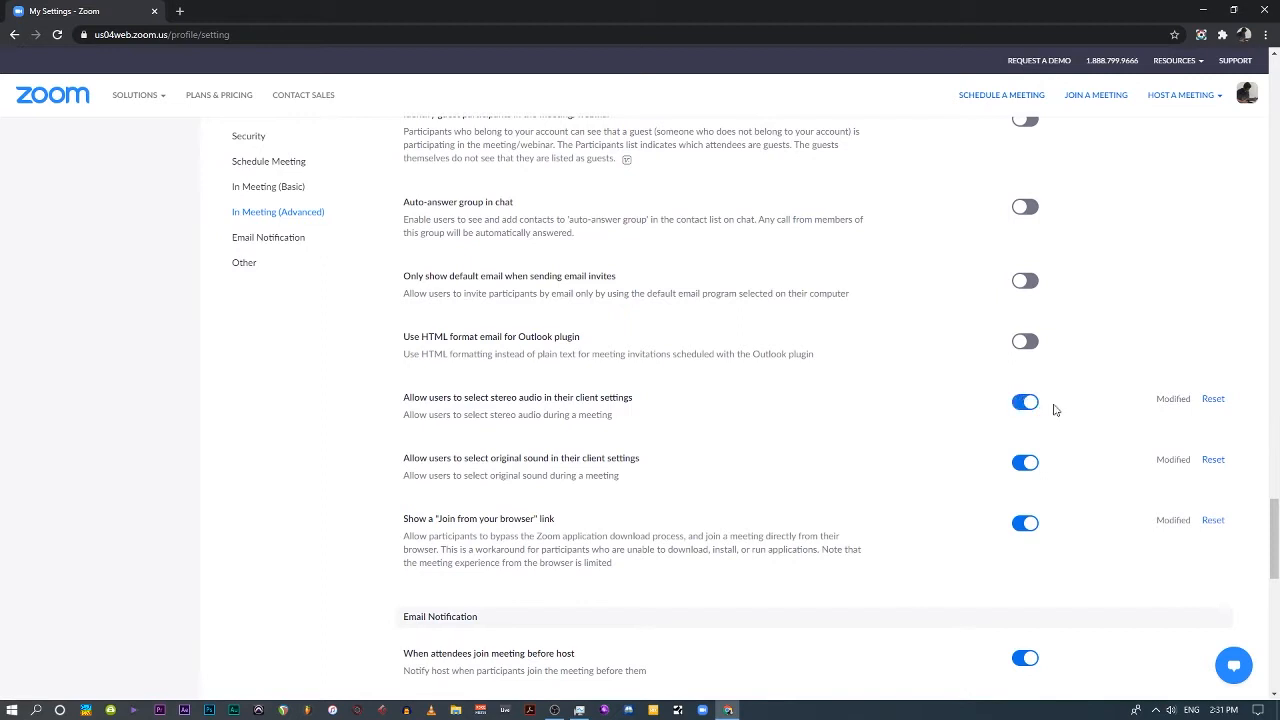
{"action": "left_click", "coordinate": [1035, 410]}
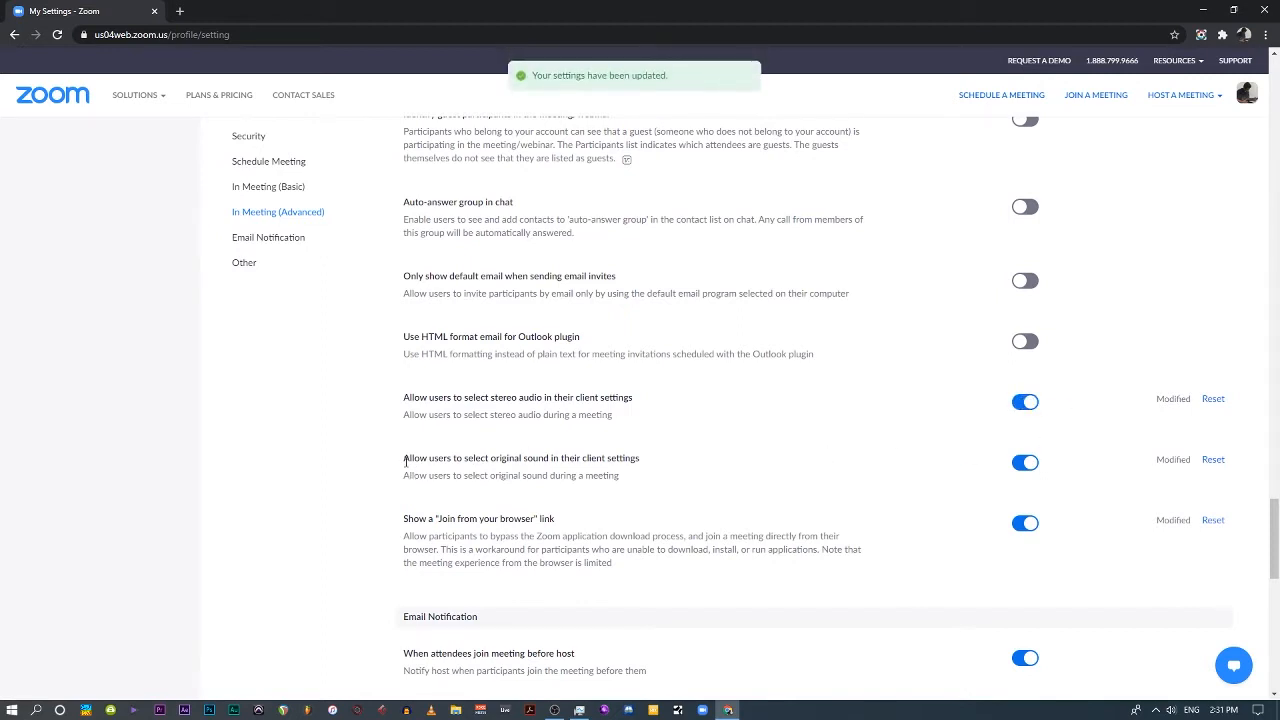
Make sure "Allow users to select original sound in their client settings" is enabled, and close the browser.
{"action": "left_click", "coordinate": [1030, 463]}
{"action": "left_click", "coordinate": [1030, 463]}
{"action": "scroll", "coordinate": [666, 515], "scroll_direction": "up", "scroll_amount": 15}
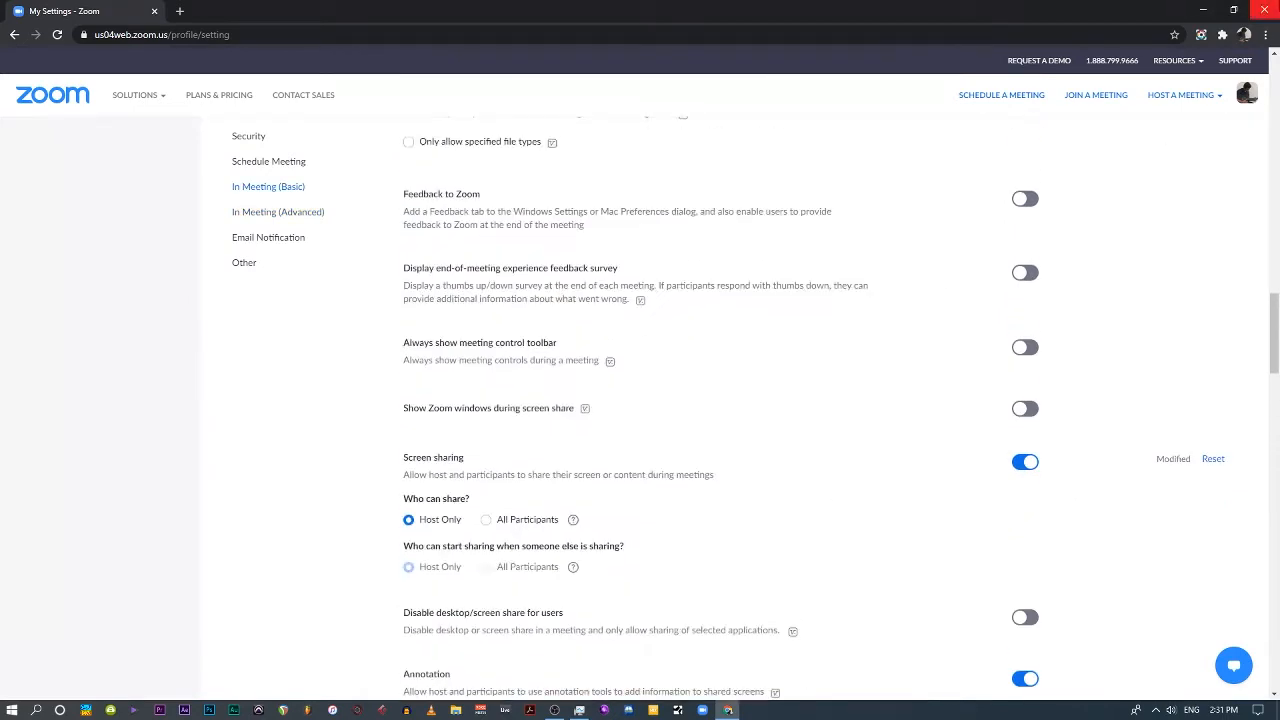
{"action": "left_click", "coordinate": [1263, 11]}
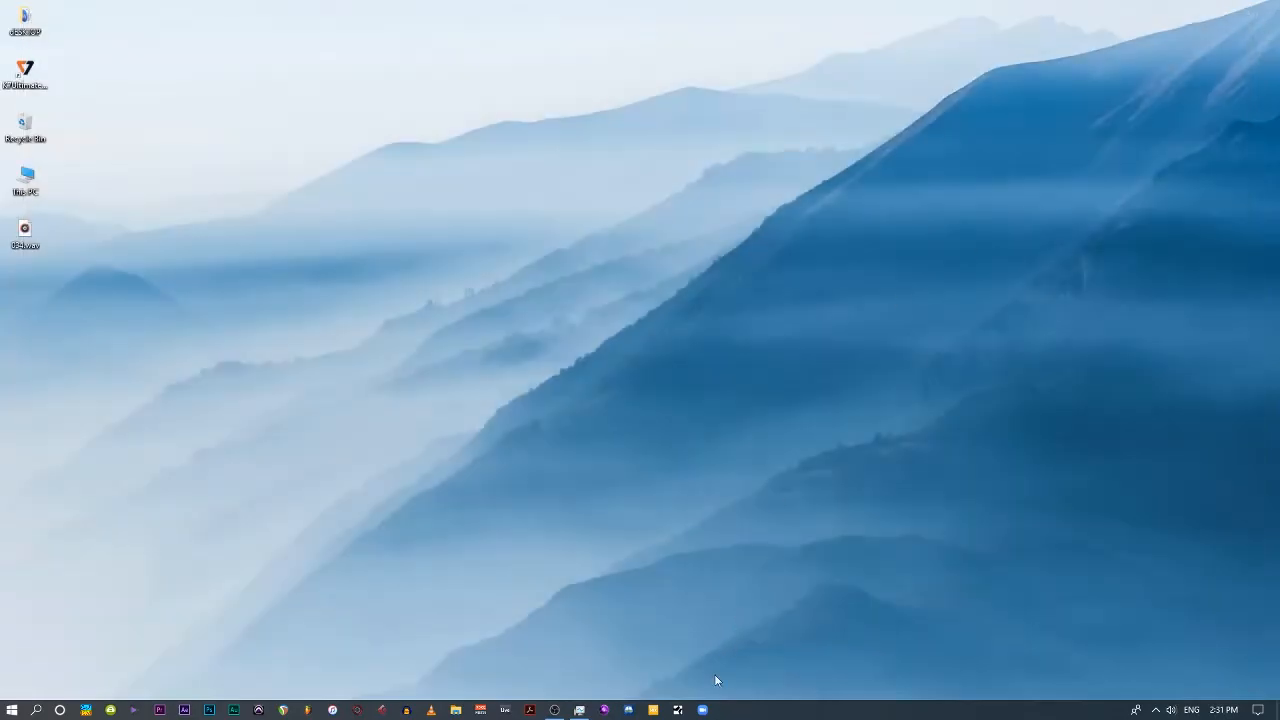
Switch to the Zoom desktop client and open its advanced audio settings.
{"action": "left_click", "coordinate": [704, 710]}
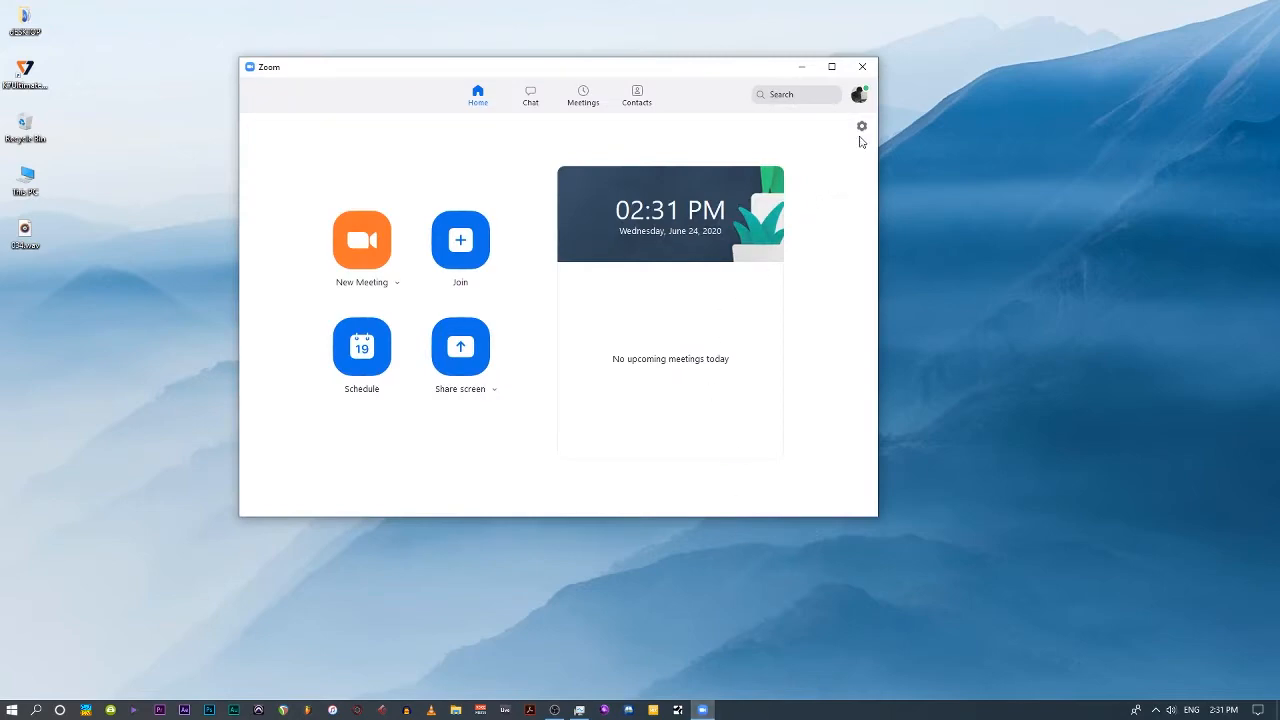
{"action": "left_click", "coordinate": [861, 127]}
{"action": "left_click", "coordinate": [403, 224]}
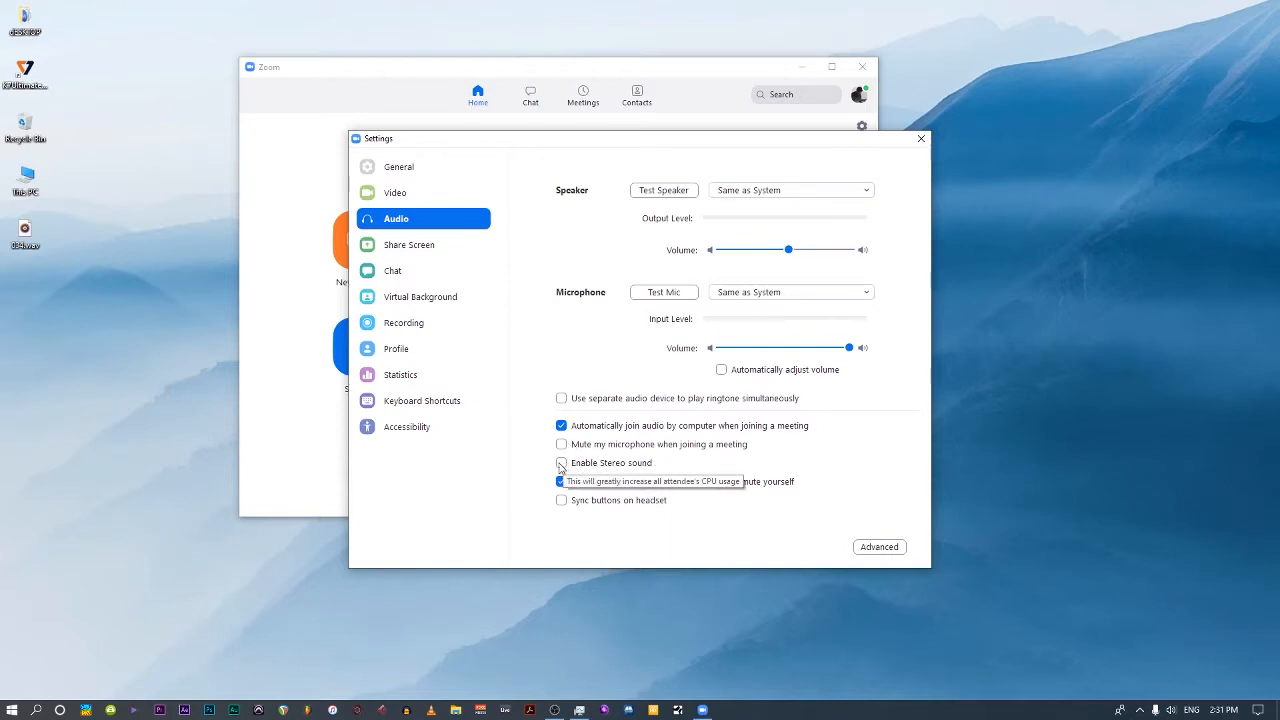
{"action": "left_click", "coordinate": [878, 548]}
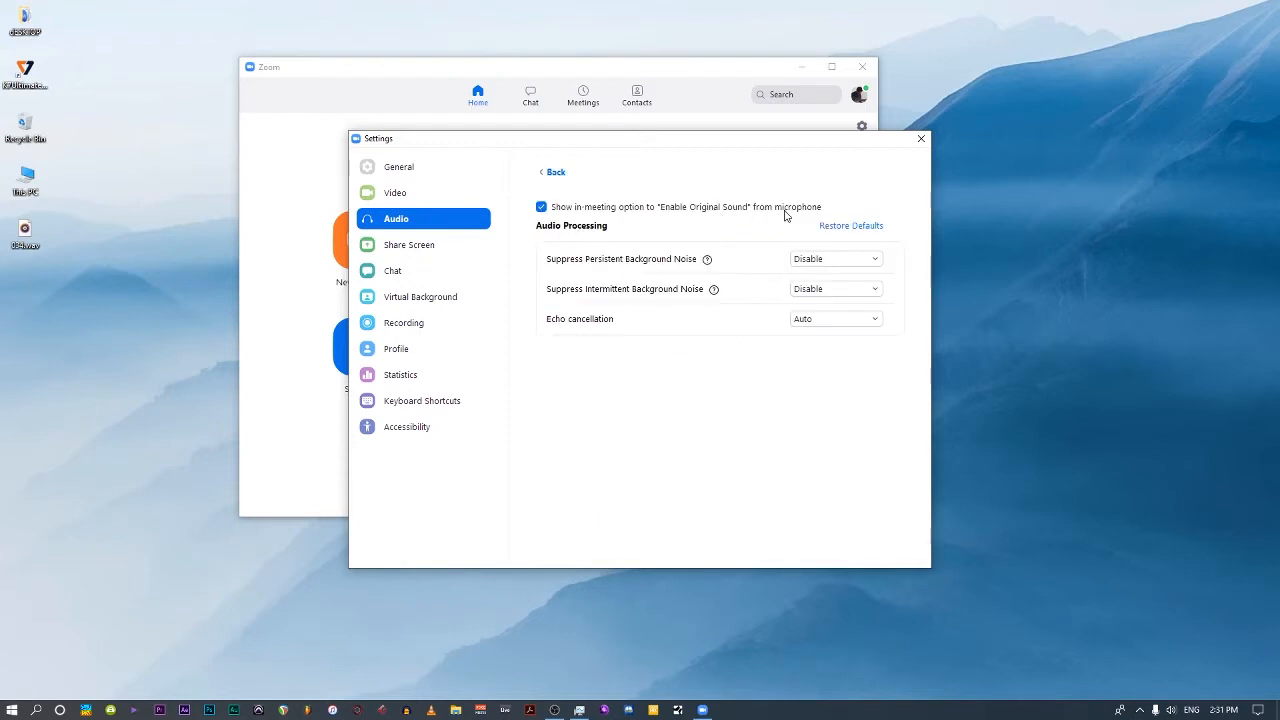
Set the suppression of both persistent and intermittent background noise to Disable, and close the settings and the Zoom window.
{"action": "left_click", "coordinate": [808, 260]}
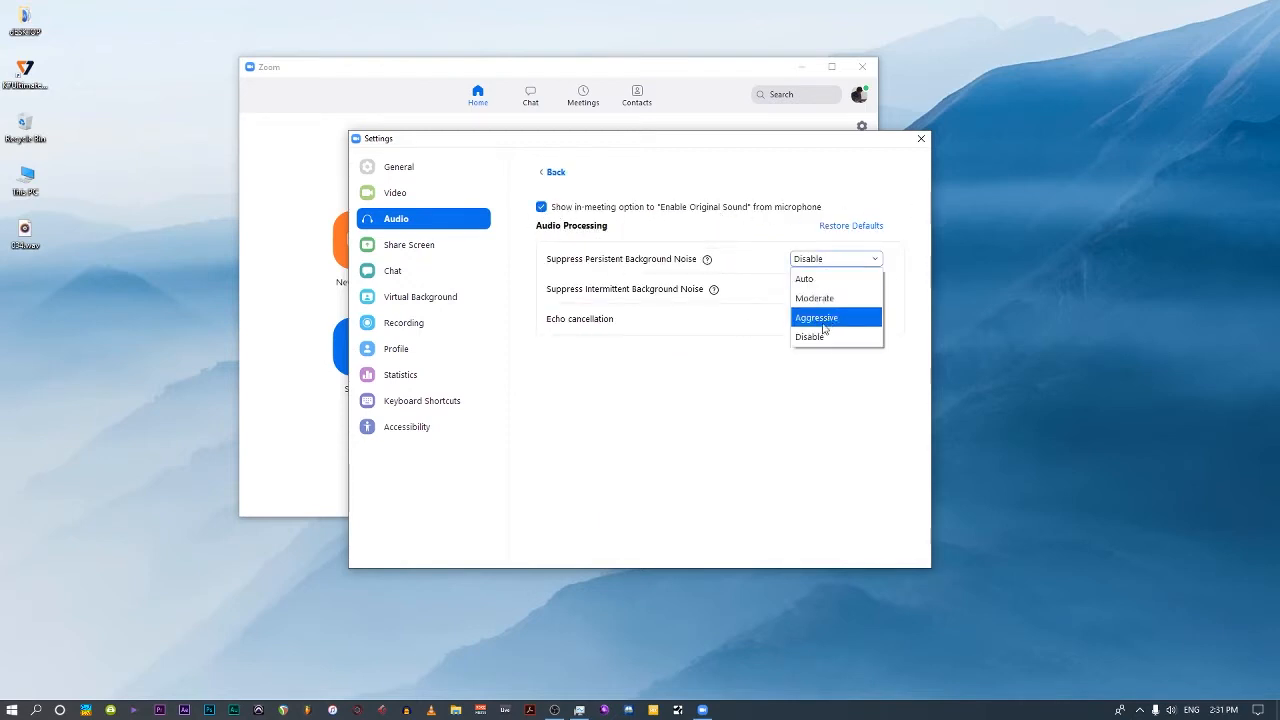
{"action": "left_click", "coordinate": [811, 340]}
{"action": "left_click", "coordinate": [820, 289]}
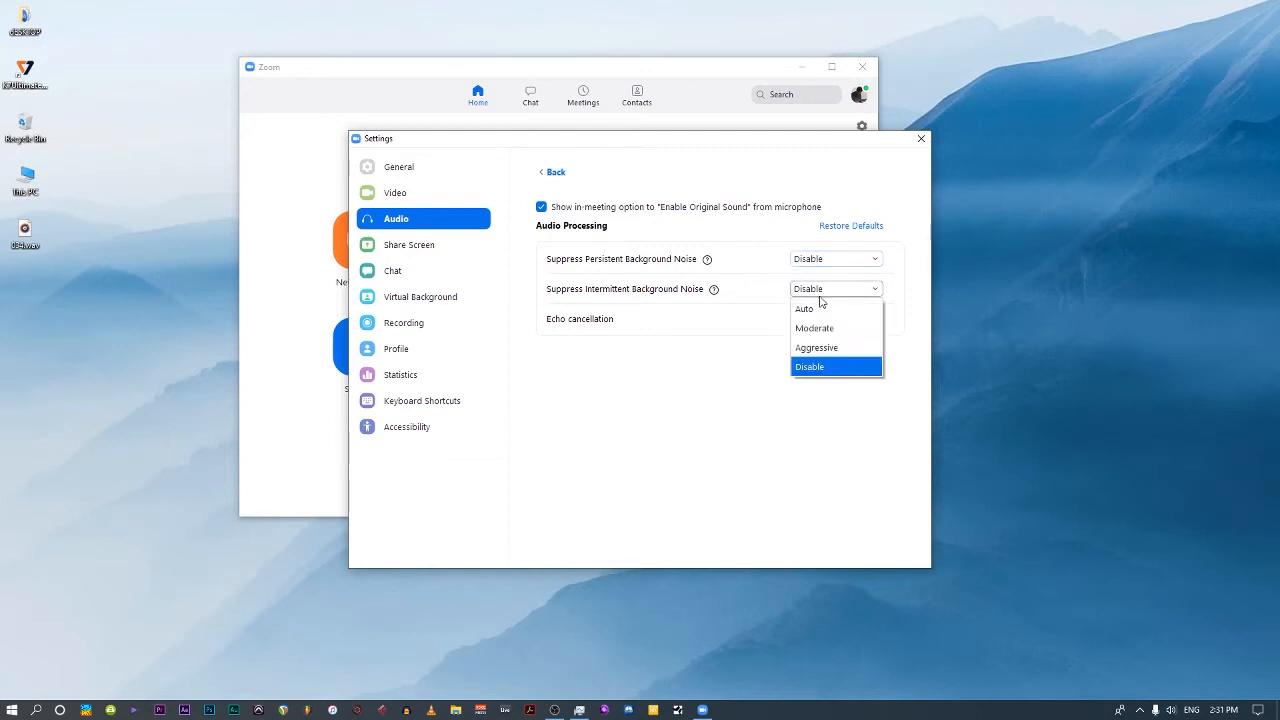
{"action": "left_click", "coordinate": [820, 368]}
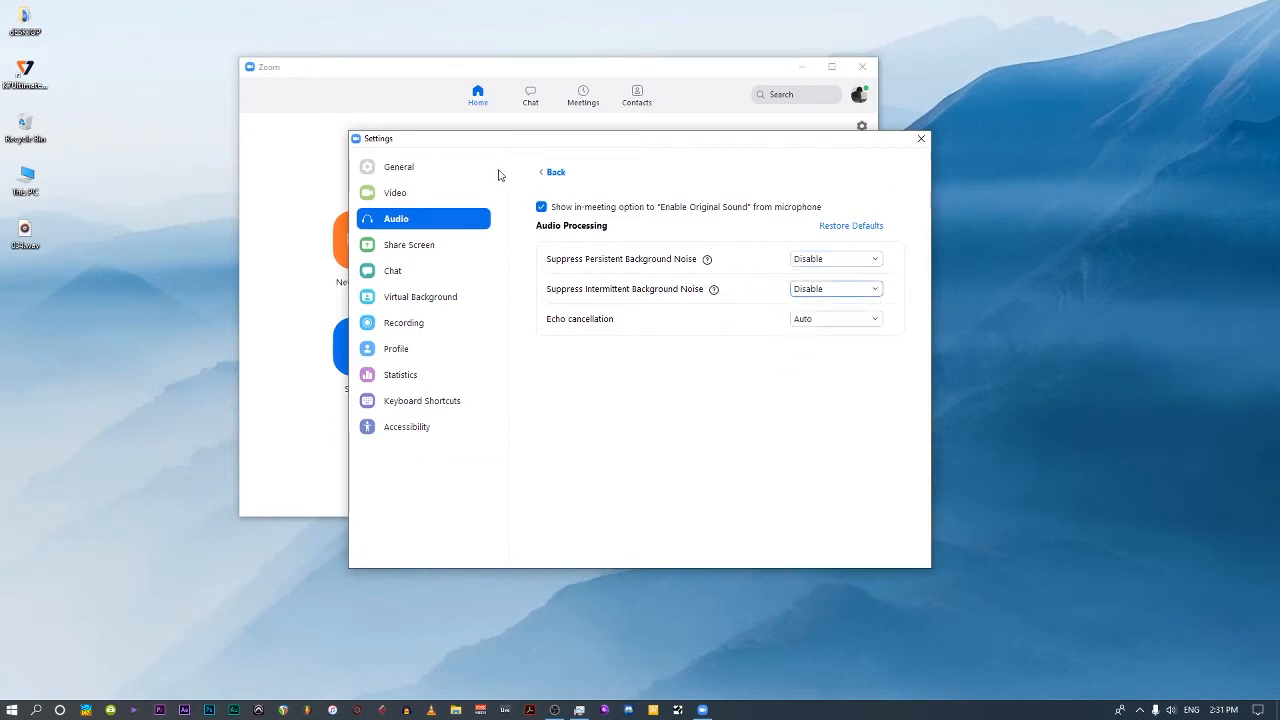
{"action": "left_click", "coordinate": [553, 172]}
{"action": "left_click", "coordinate": [920, 139]}
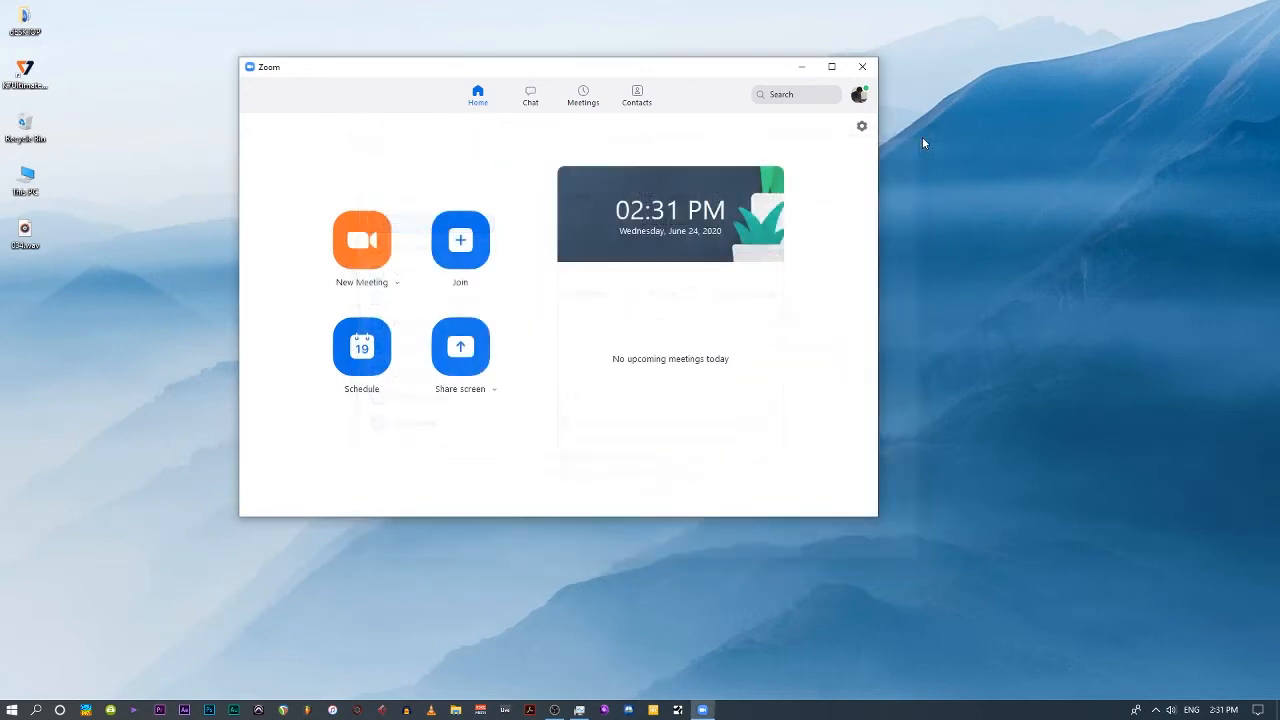
{"action": "left_click", "coordinate": [866, 71]}
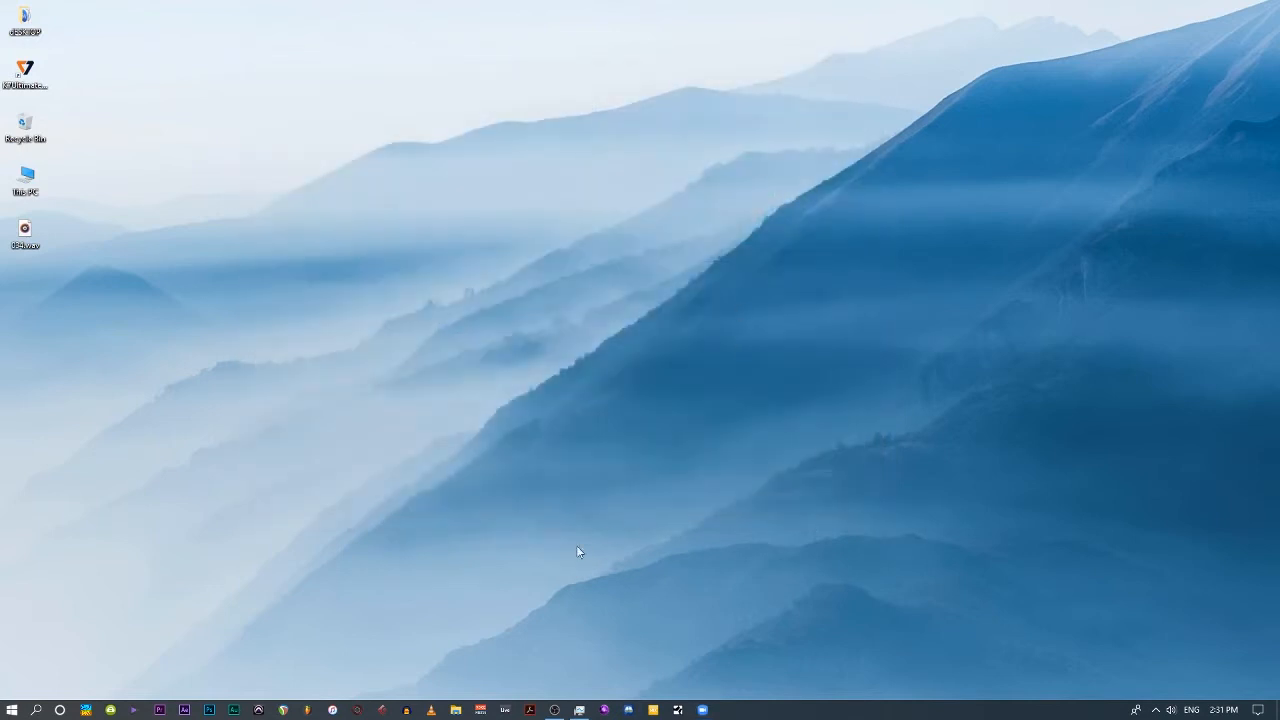
Switch to Voicemeeter Banana, set hardware output A1 to the MME BenQ GW2480 (NVIDIA High Def) device, and minimize the mixer.
{"action": "left_click", "coordinate": [481, 710]}
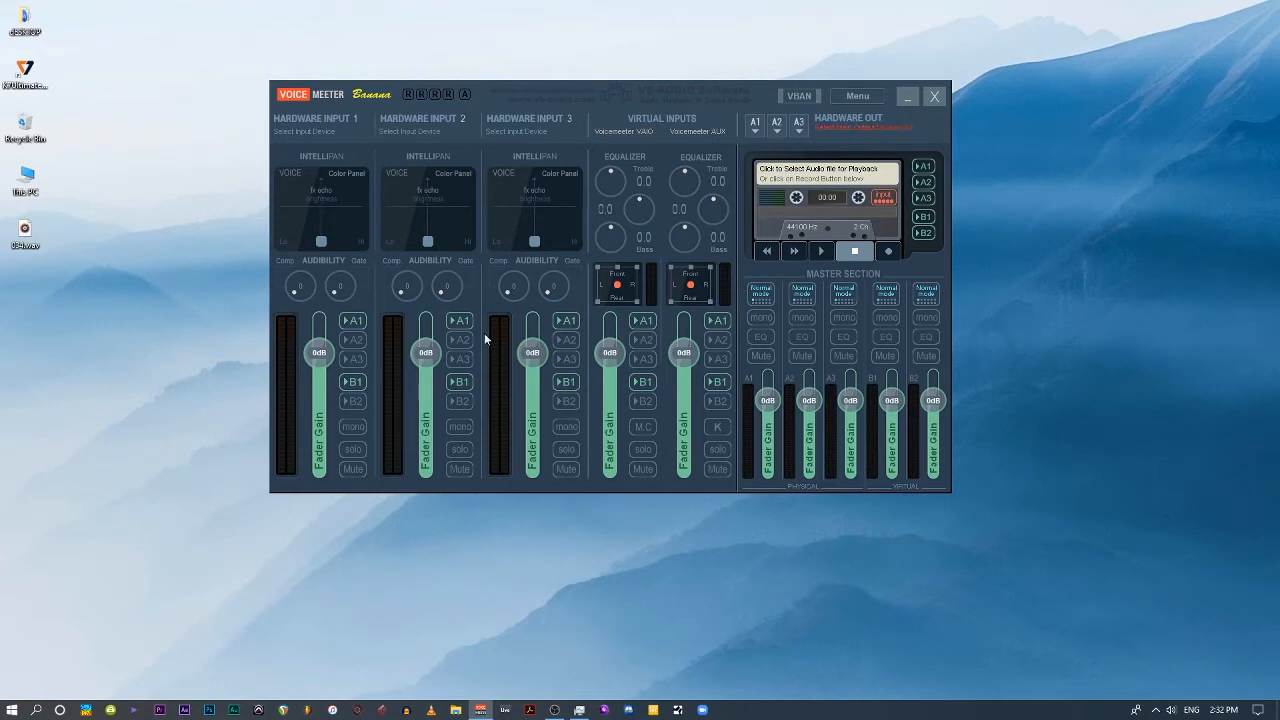
{"action": "left_click", "coordinate": [755, 130]}
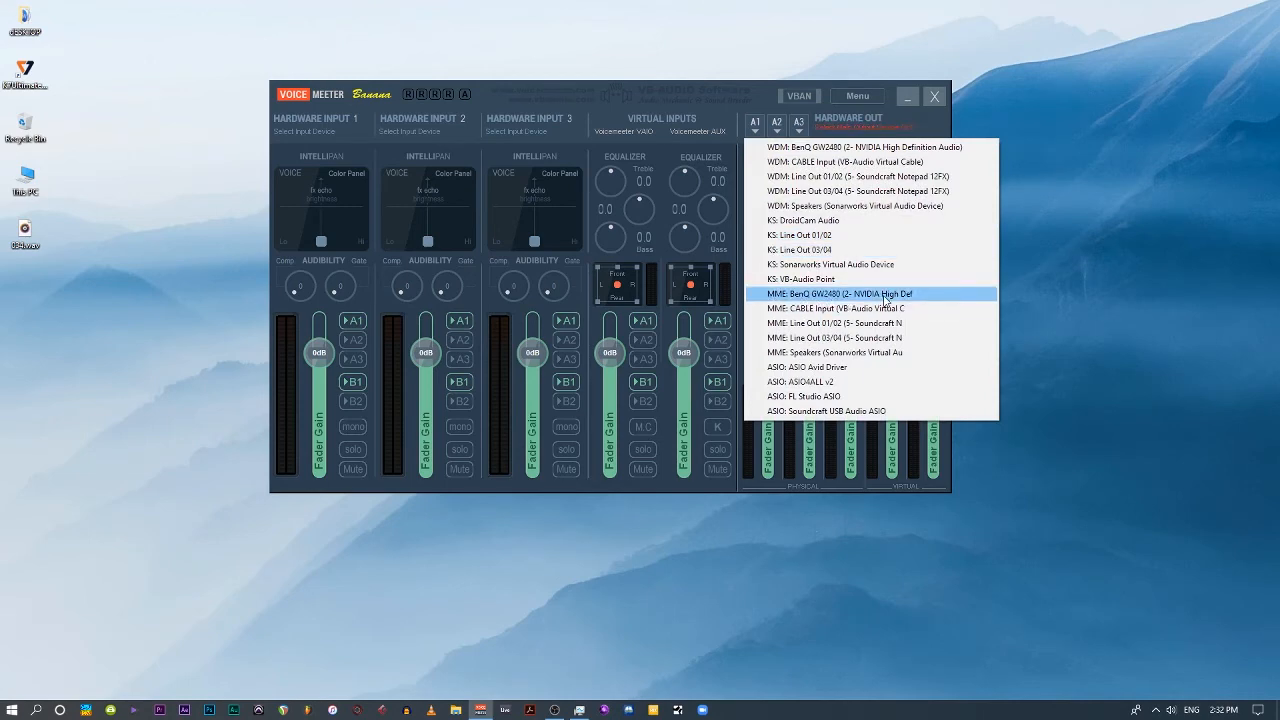
{"action": "left_click", "coordinate": [845, 295]}
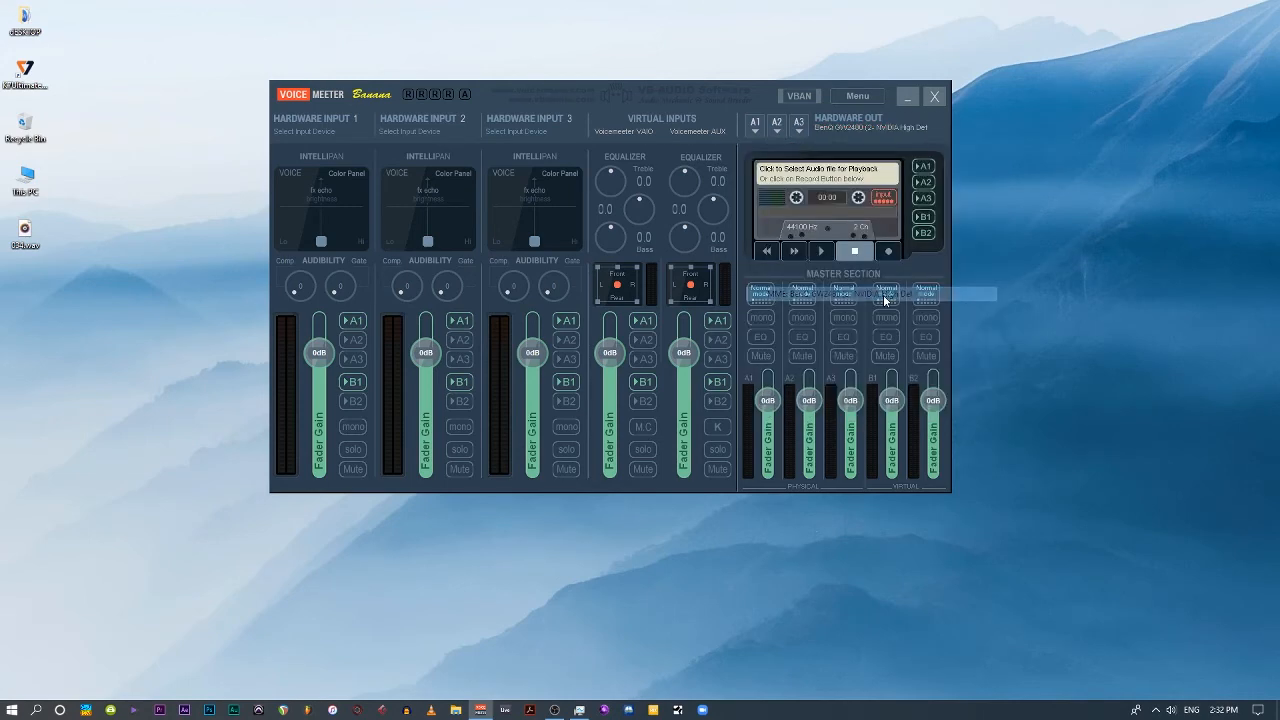
{"action": "left_click", "coordinate": [910, 97]}
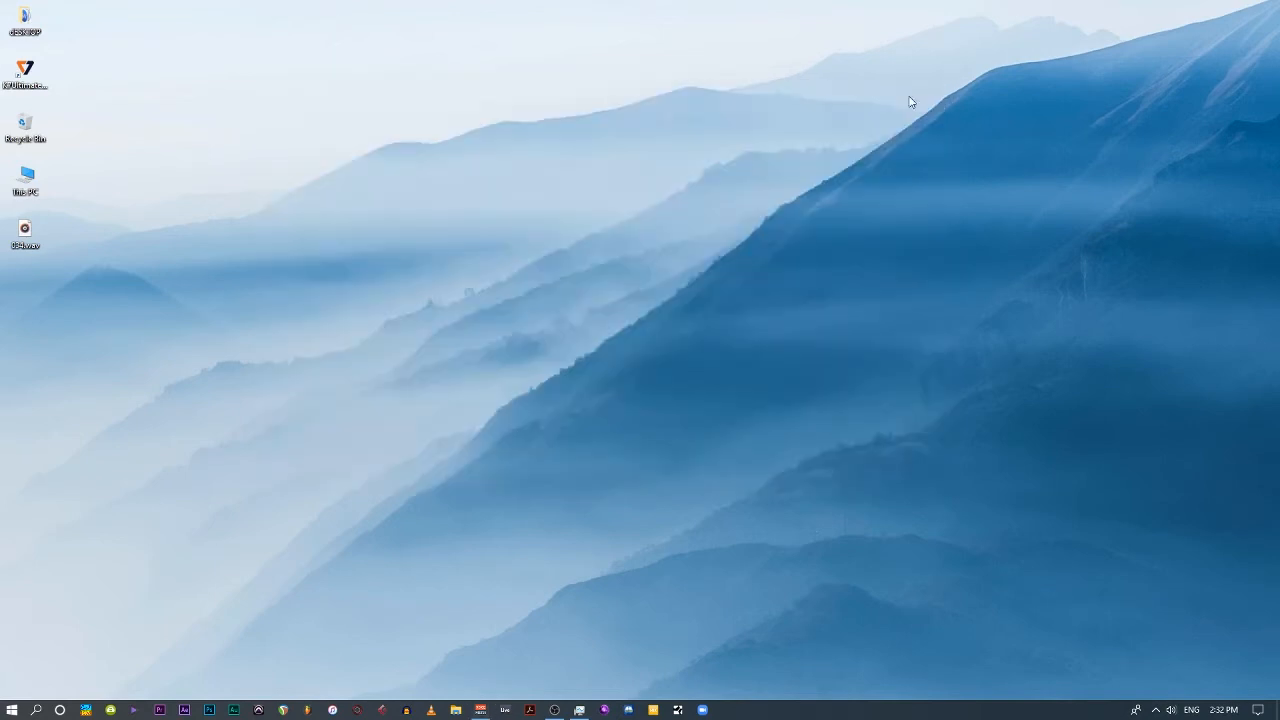
Switch to Pro Tools and set the playback engine to Voicemeeter AUX Virtual ASIO.
{"action": "left_click", "coordinate": [259, 709]}
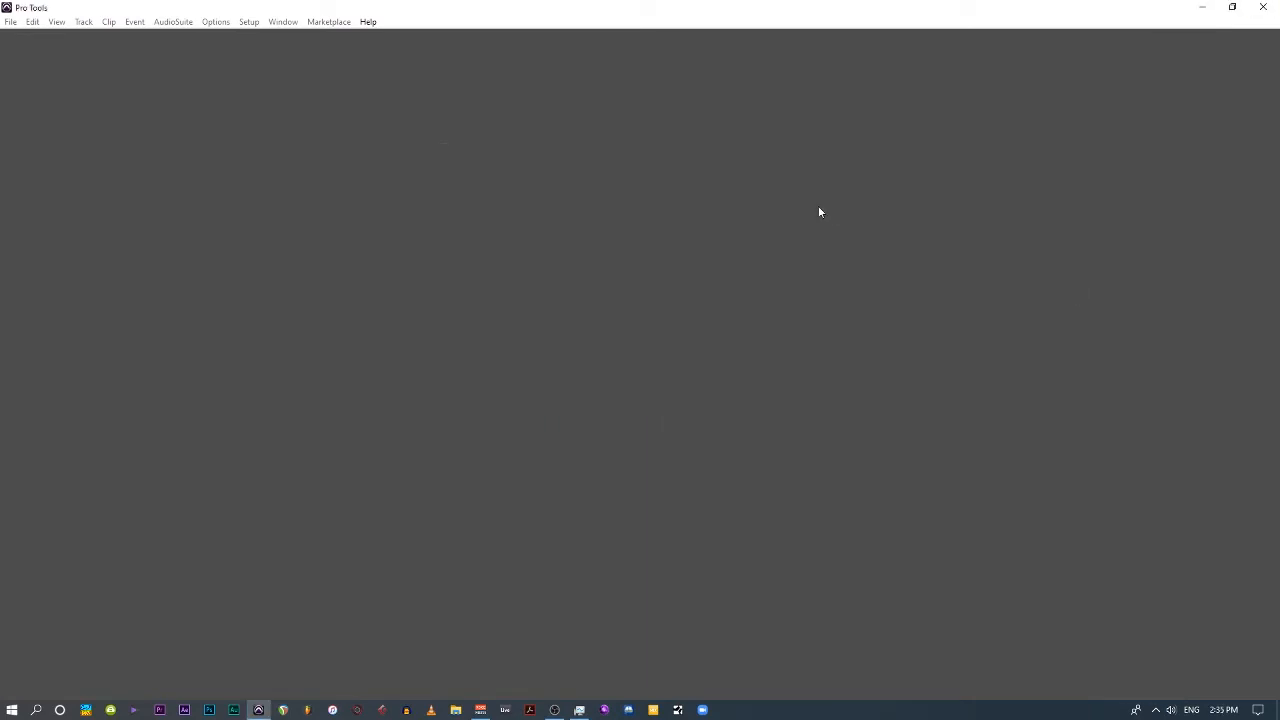
{"action": "left_click", "coordinate": [249, 22]}
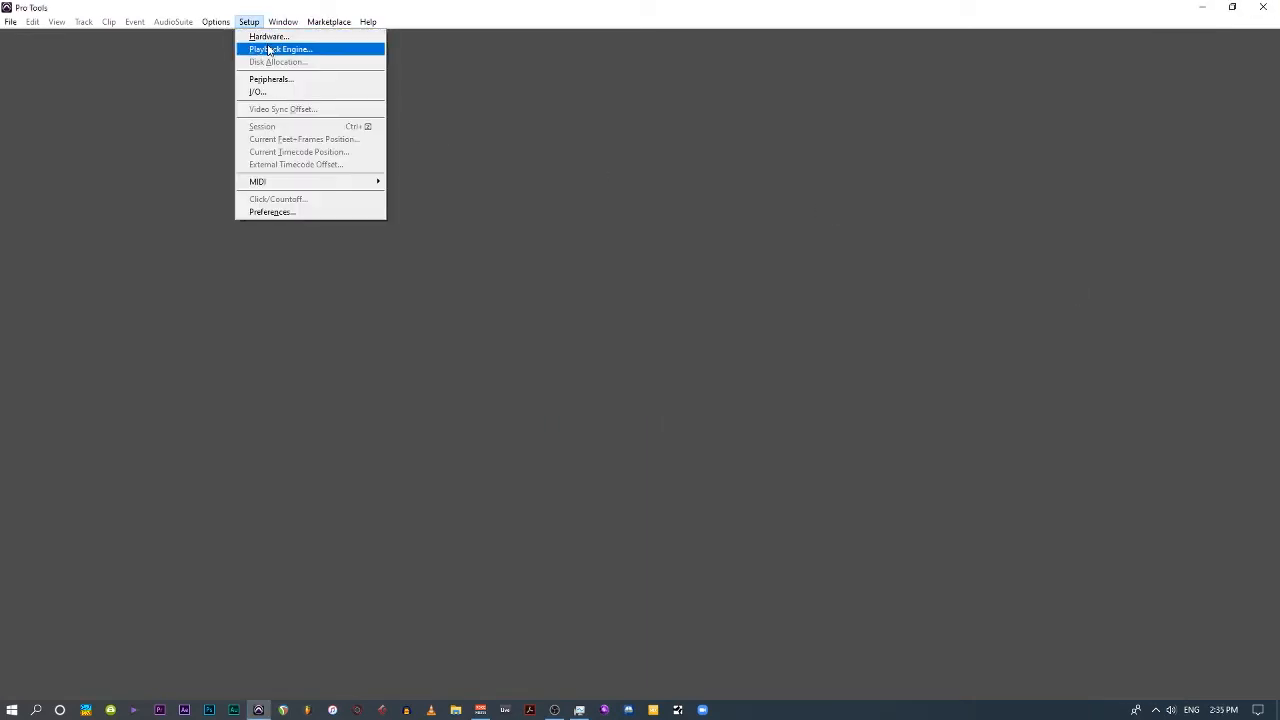
{"action": "left_click", "coordinate": [273, 50]}
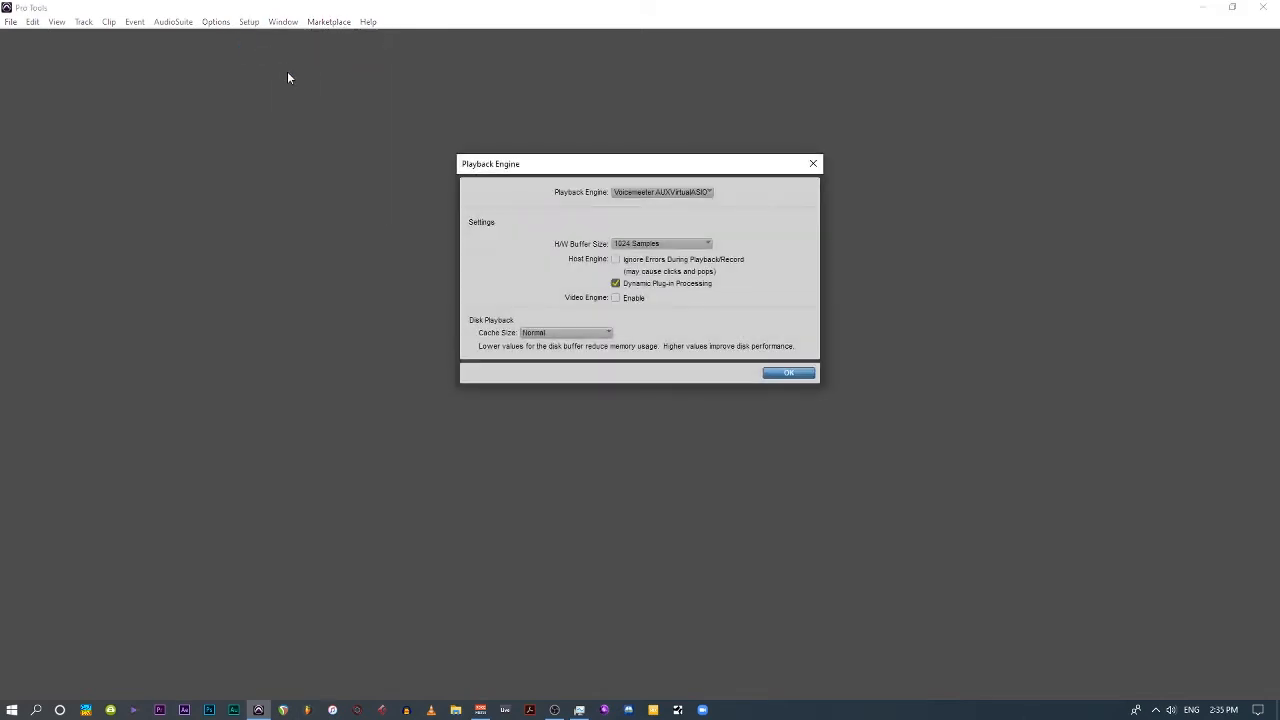
{"action": "left_click", "coordinate": [646, 192]}
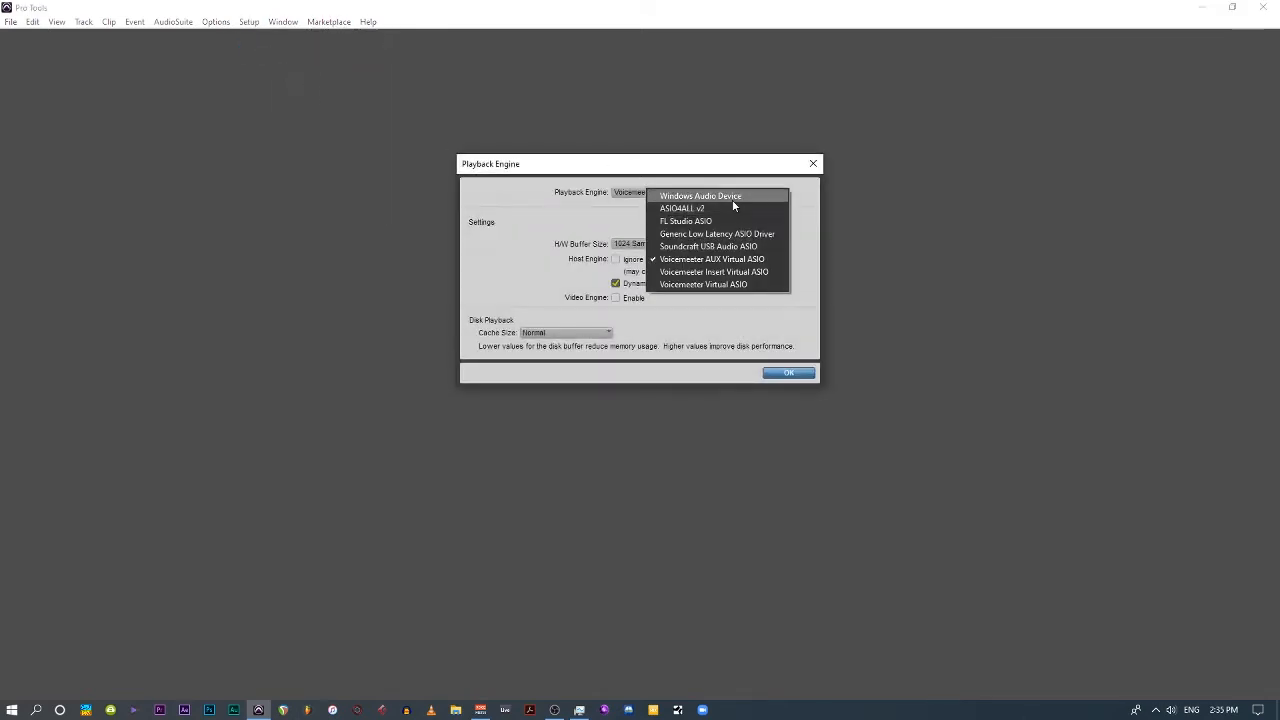
{"action": "left_click", "coordinate": [771, 262]}
{"action": "left_click", "coordinate": [788, 372]}
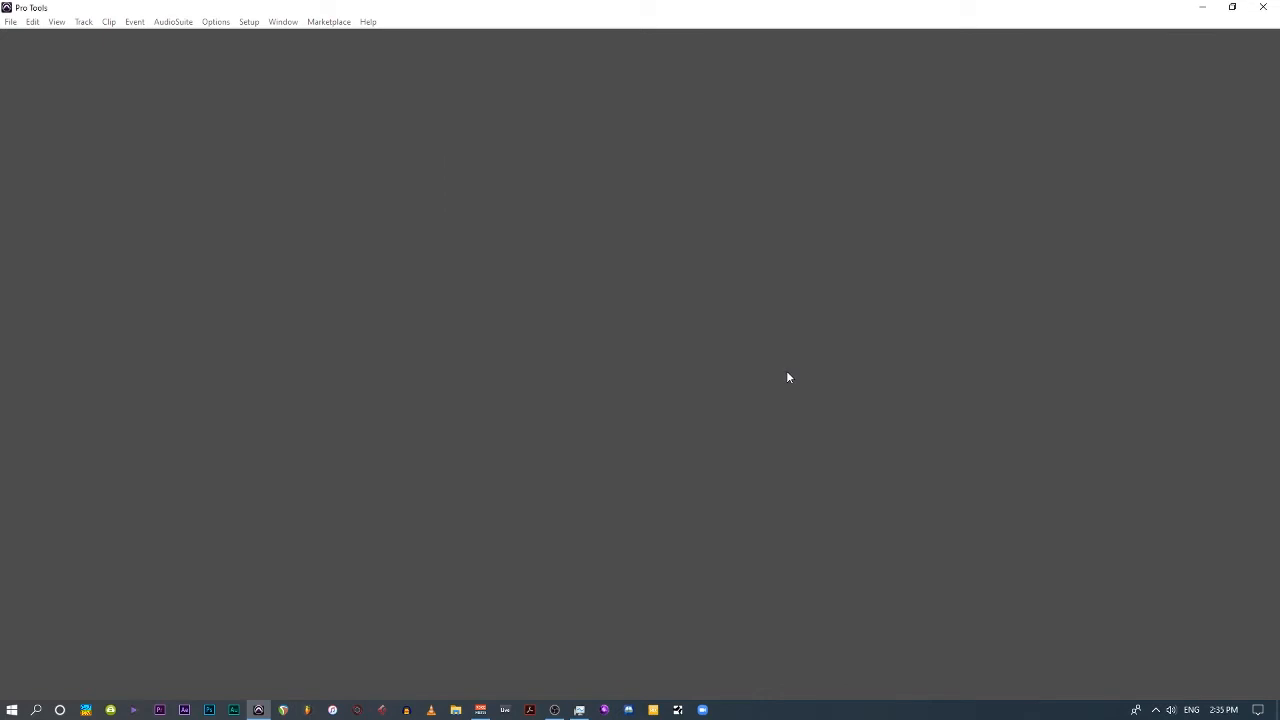
Create a new session named "Zoom audio".
{"action": "left_click", "coordinate": [12, 22]}
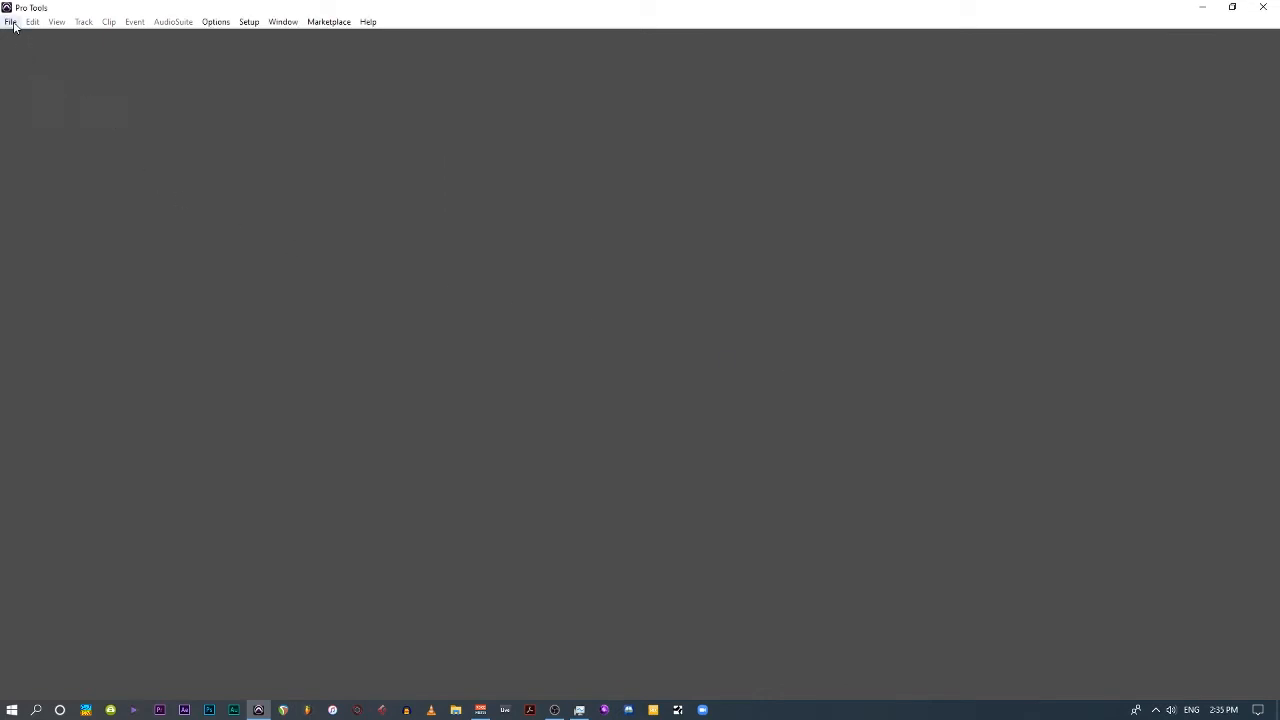
{"action": "left_click", "coordinate": [62, 37]}
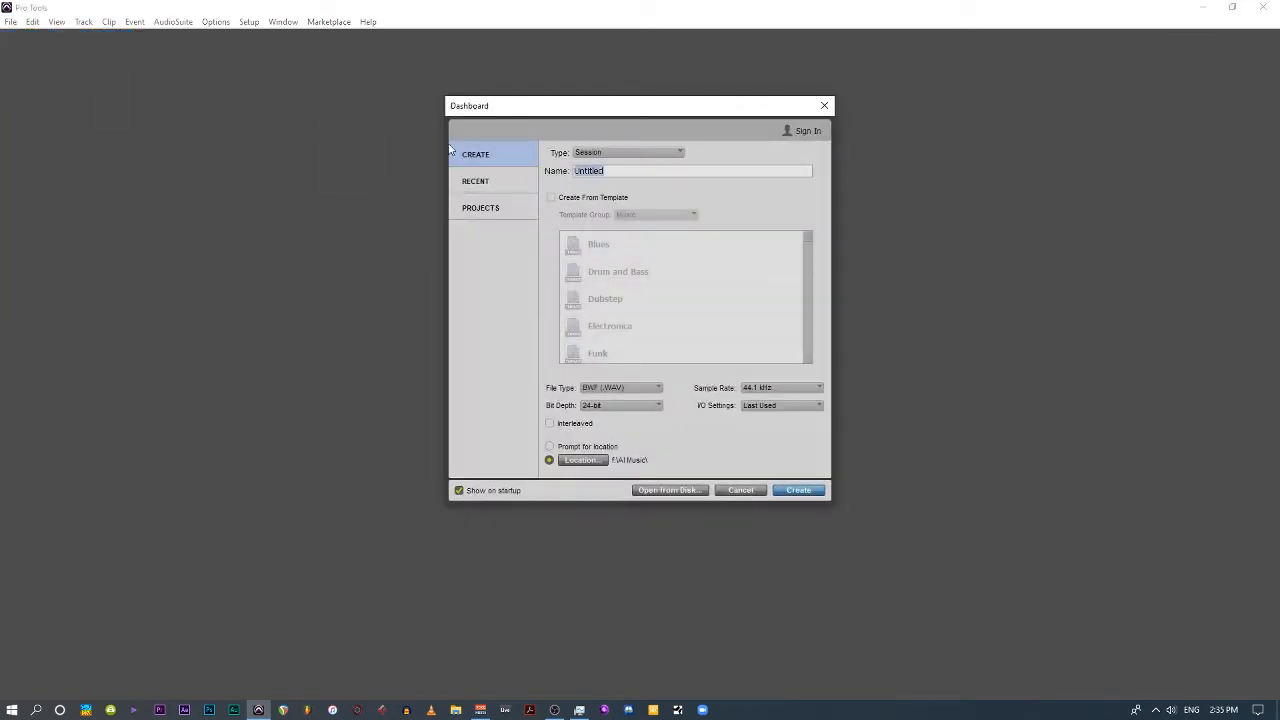
{"action": "type", "text": "Zoom audio"}
{"action": "left_click", "coordinate": [798, 490]}
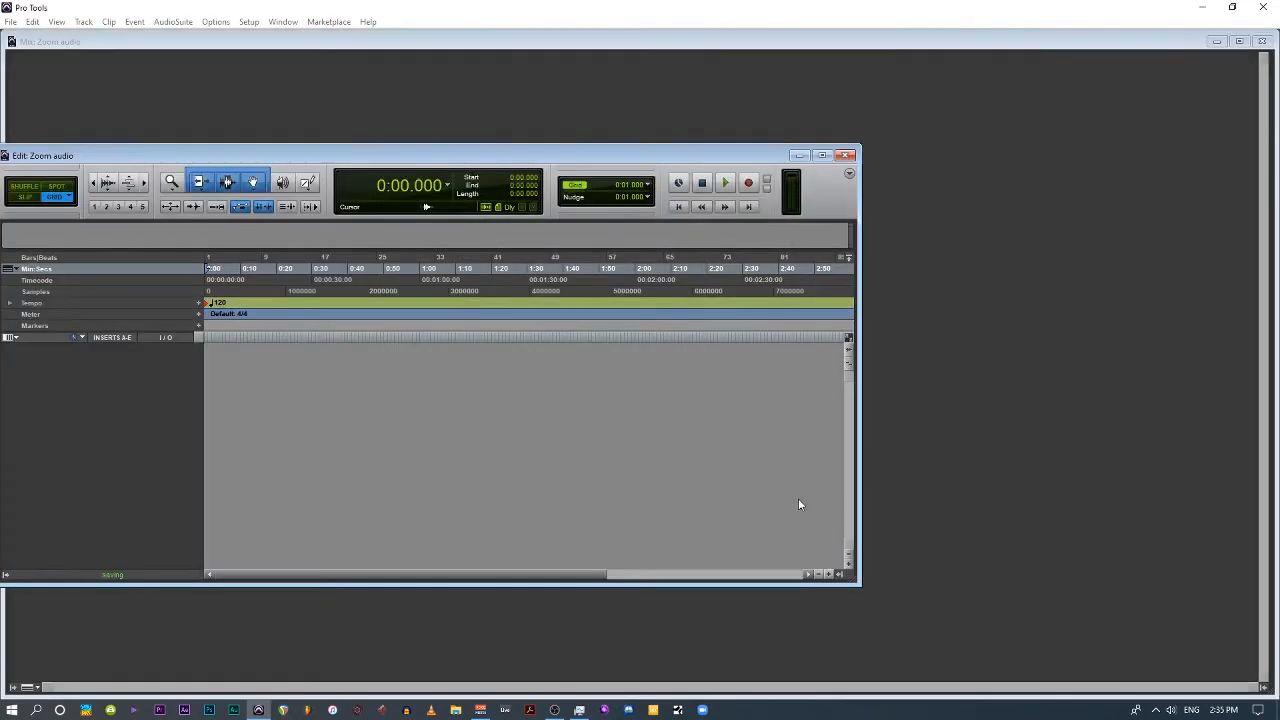
{"action": "left_click", "coordinate": [822, 155]}
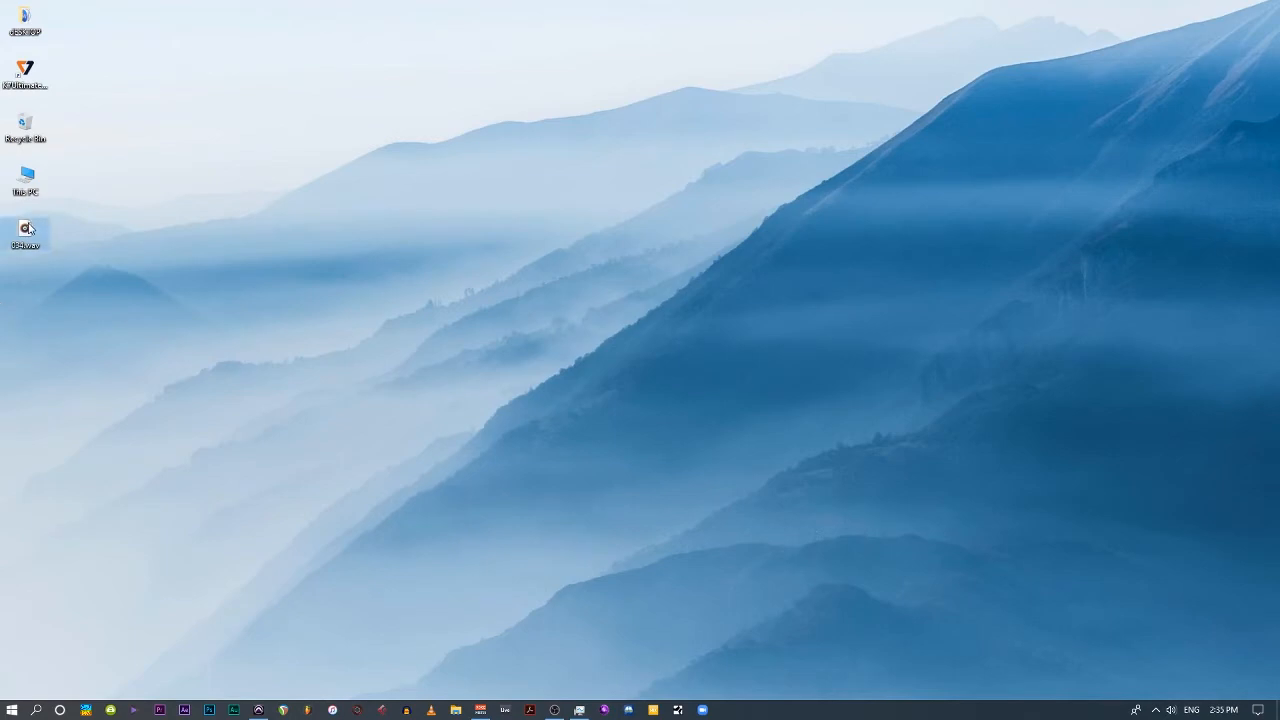
Import 034.wav from the desktop into the session as a new audio track, including the file's original tempo.
{"action": "left_click_drag", "start_coordinate": [25, 238], "coordinate": [549, 427]}
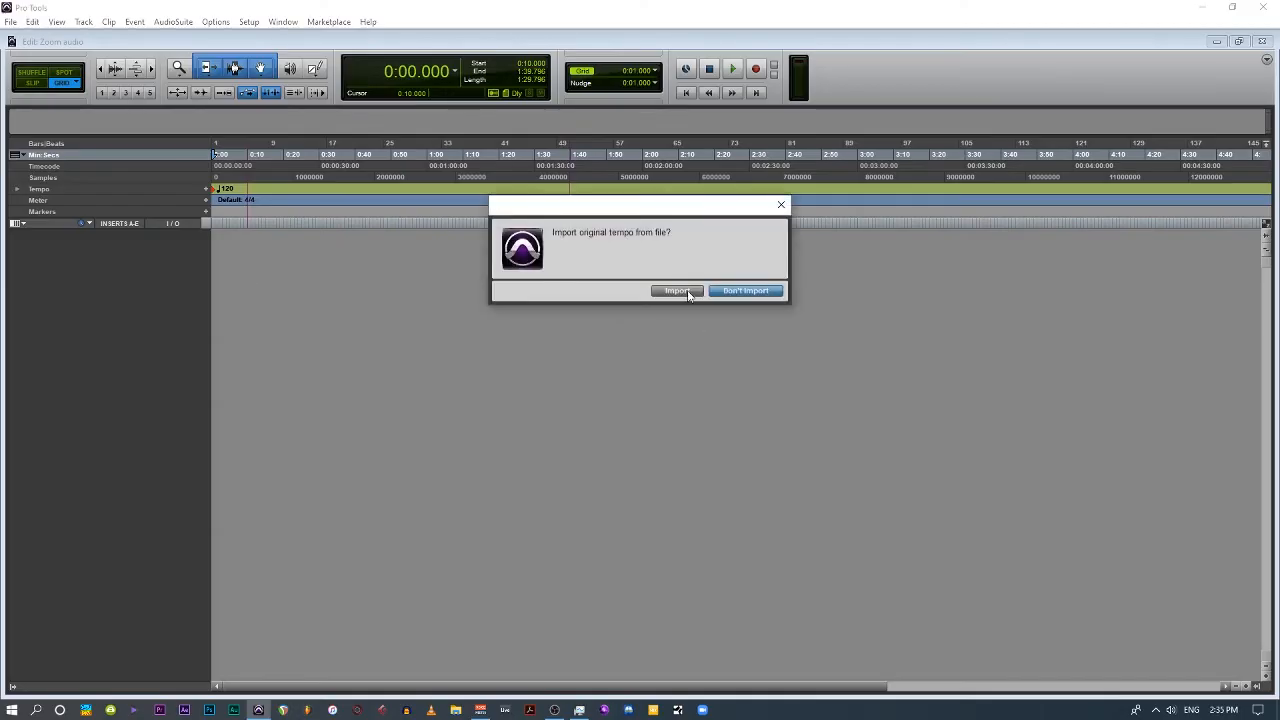
{"action": "left_click", "coordinate": [677, 290]}
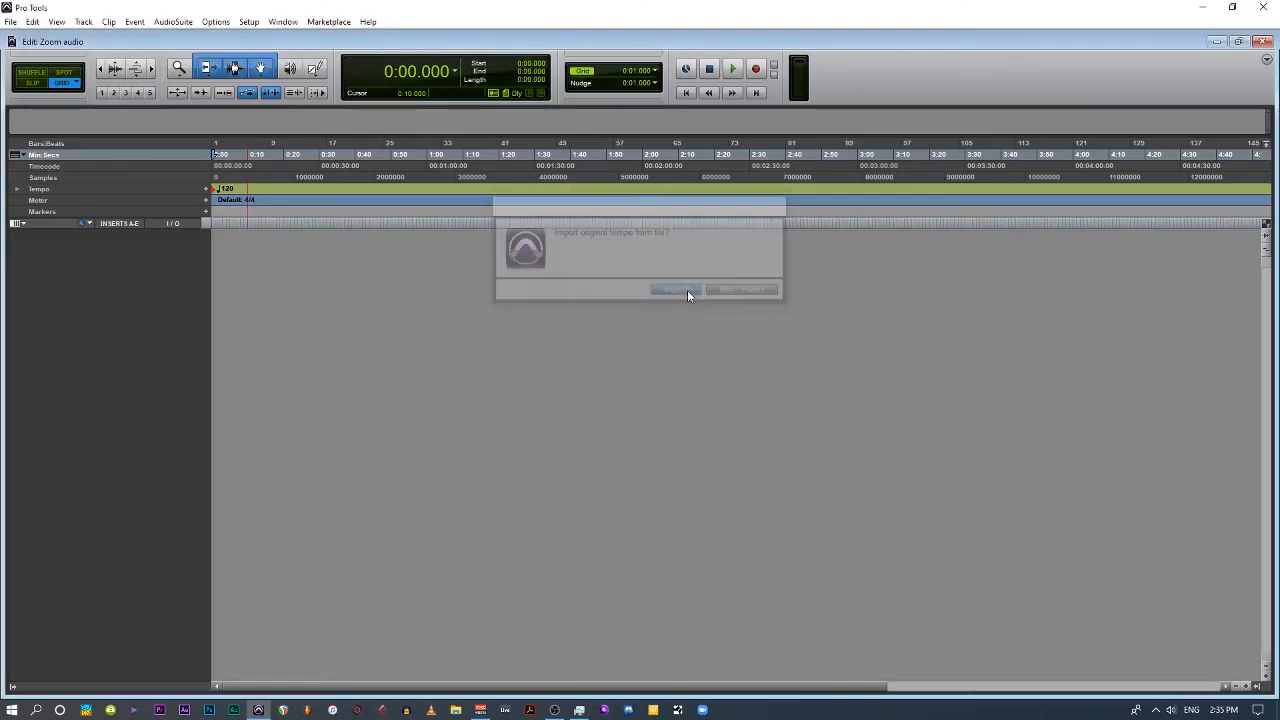
{"action": "key", "text": "Return"}
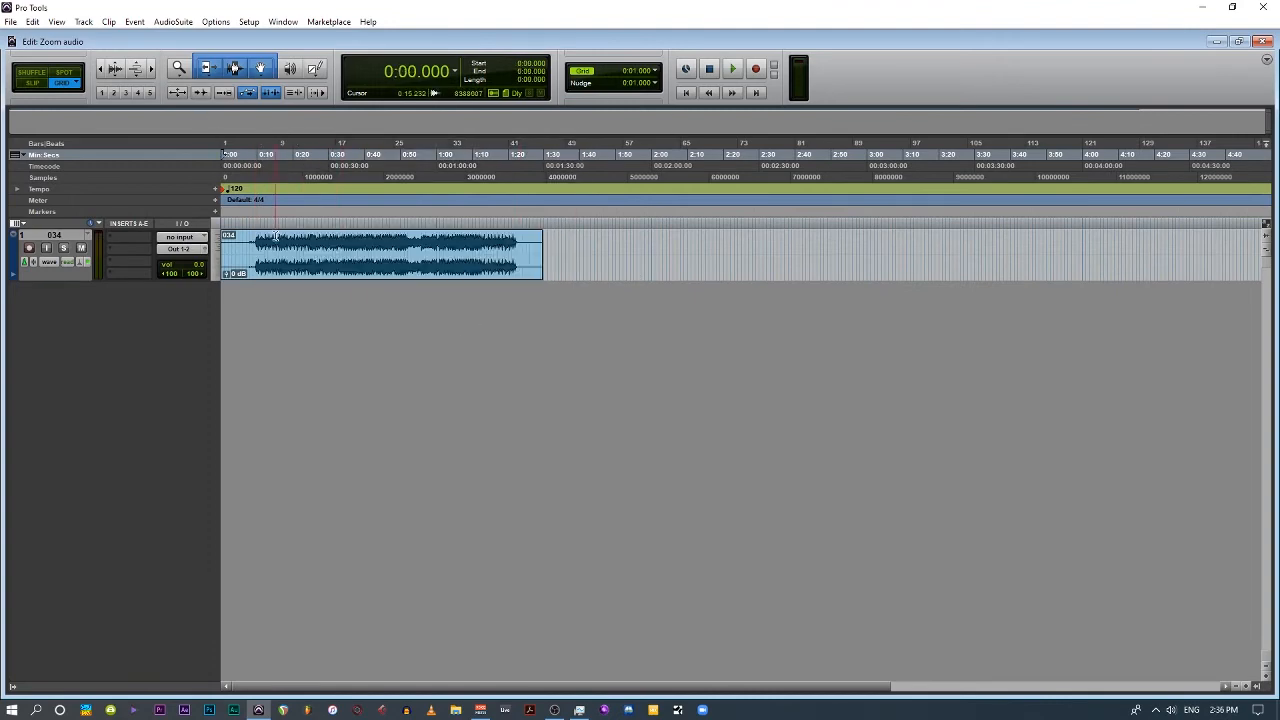
{"action": "key", "text": "t"}
{"action": "key", "text": "t"}
{"action": "key", "text": "t"}
{"action": "left_click_drag", "start_coordinate": [224, 266], "coordinate": [450, 265]}
{"action": "left_click_drag", "start_coordinate": [505, 262], "coordinate": [222, 262]}
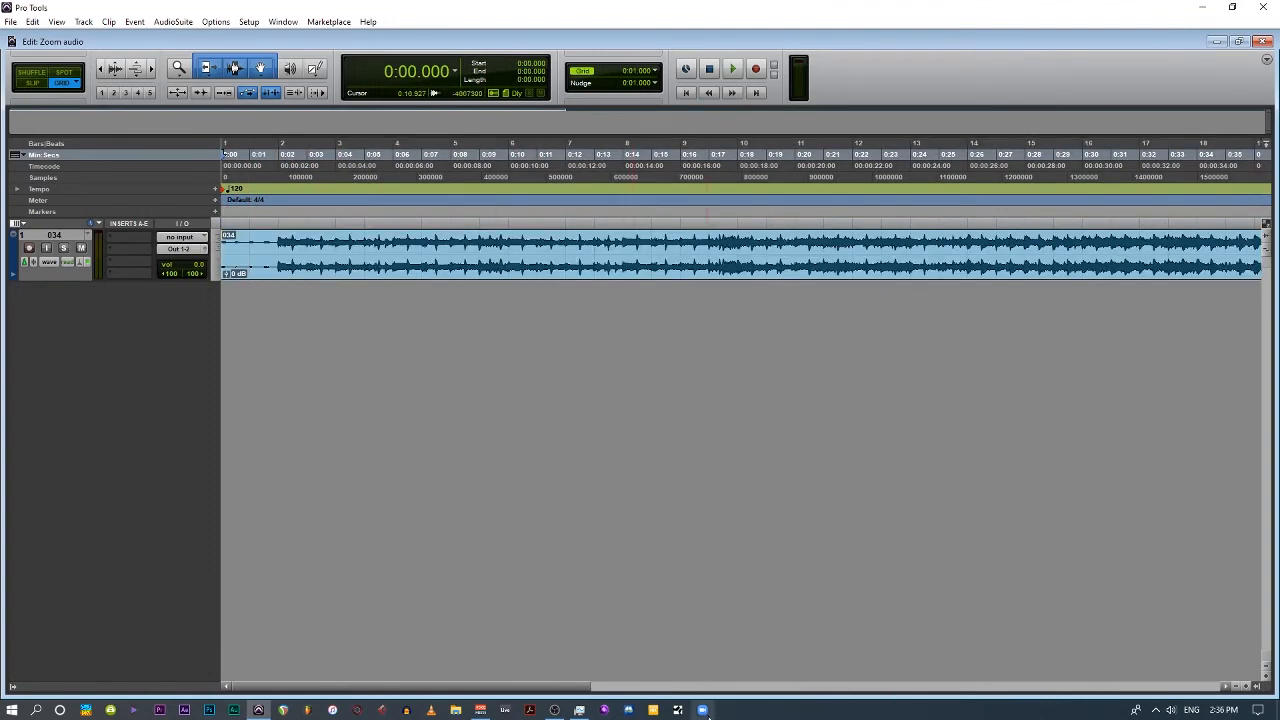
Switch to Zoom and, in the audio settings, select VoiceMeeter Aux Output as the microphone and VoiceMeeter Input as the speaker.
{"action": "left_click", "coordinate": [703, 710]}
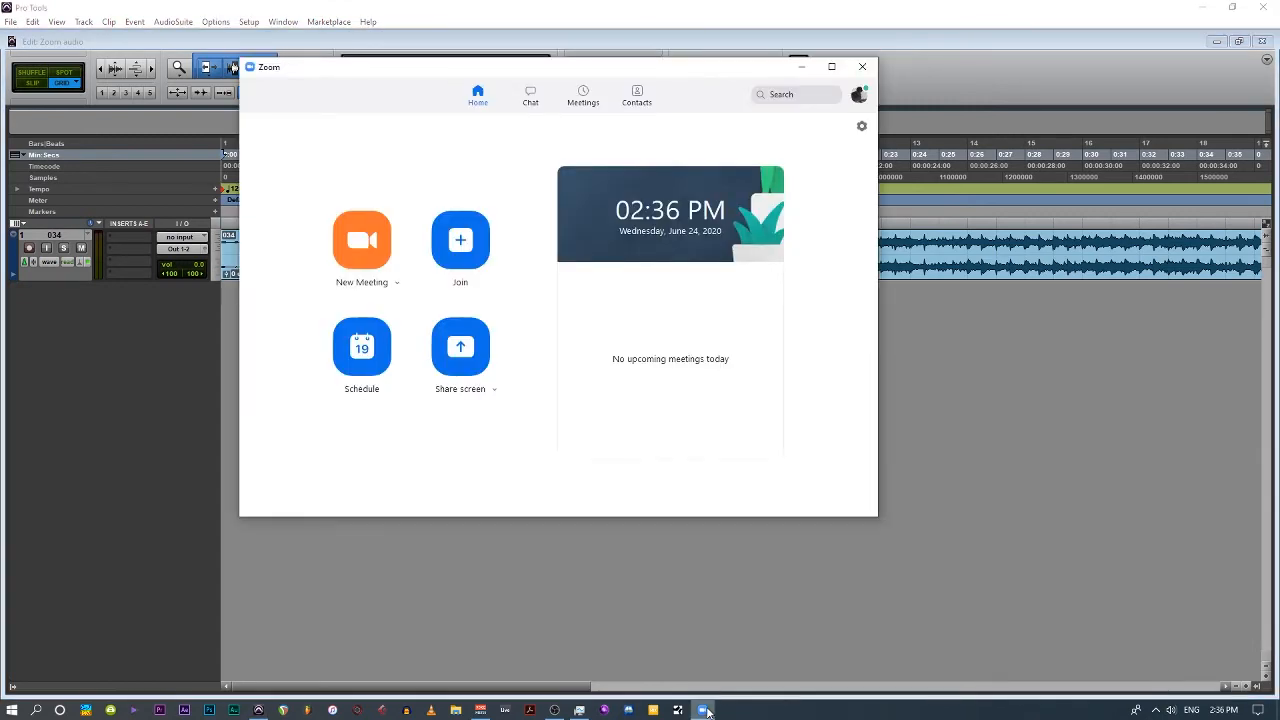
{"action": "left_click", "coordinate": [862, 126]}
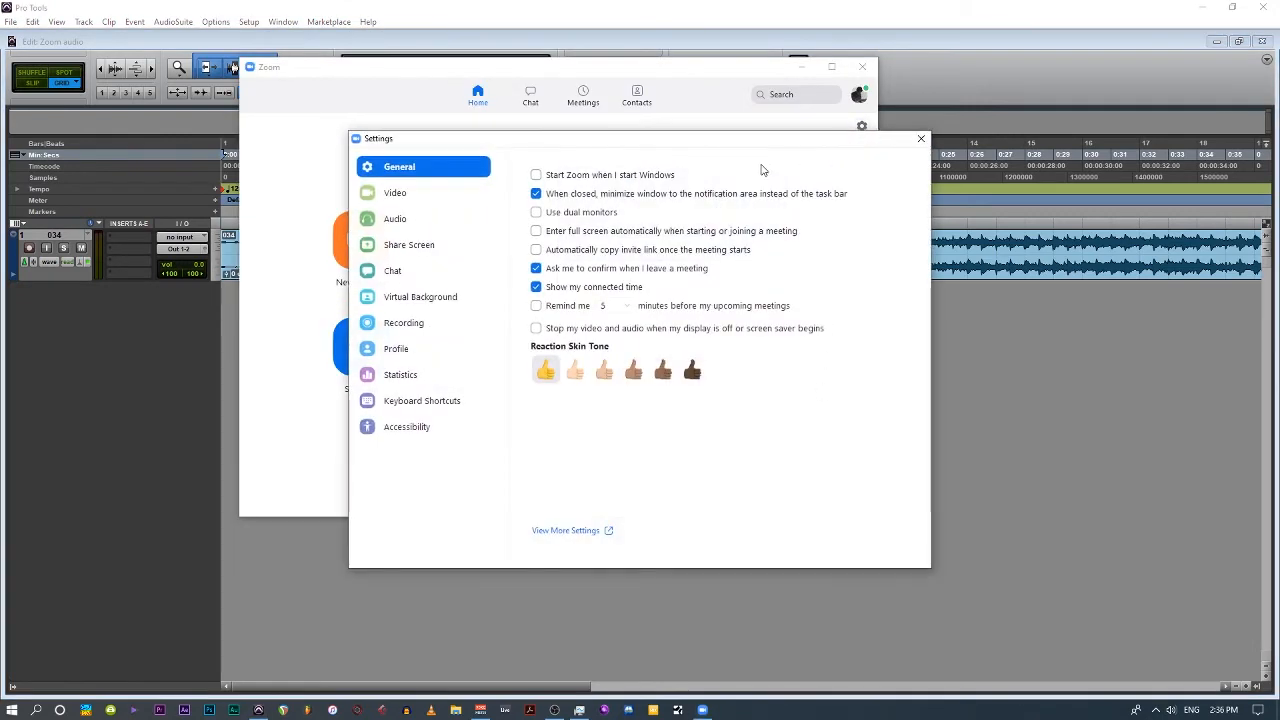
{"action": "left_click", "coordinate": [385, 228]}
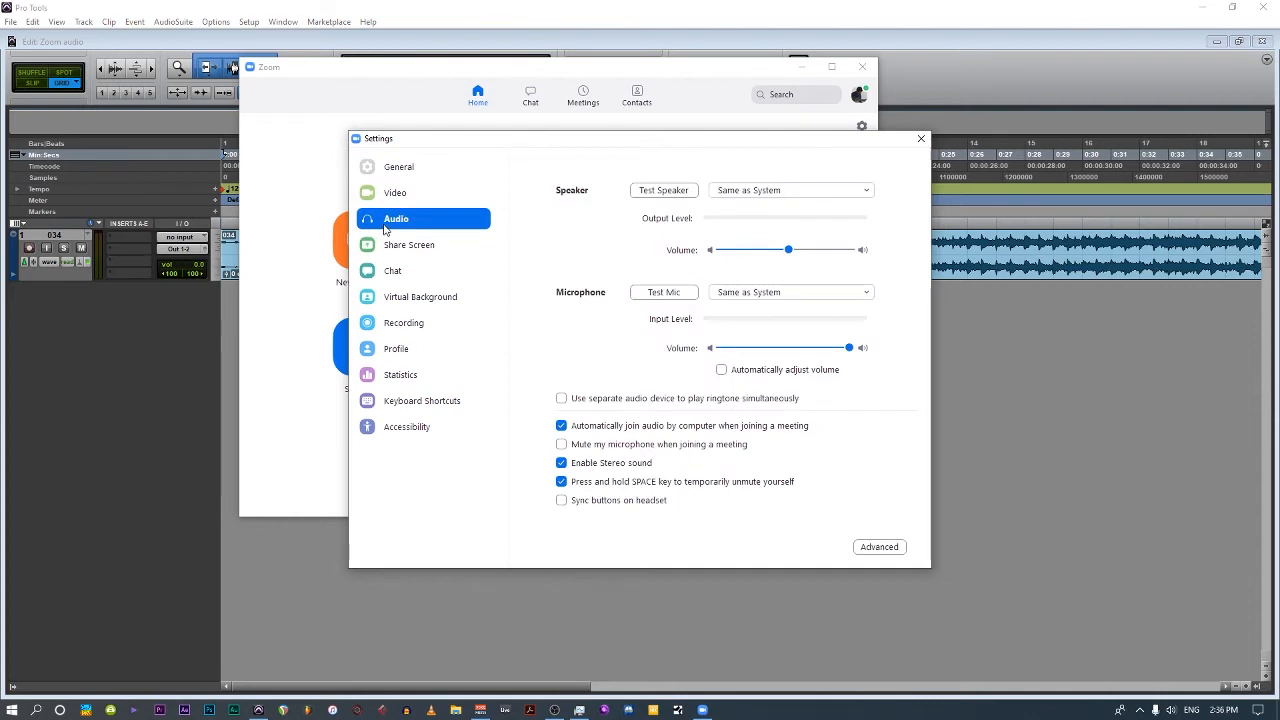
{"action": "left_click", "coordinate": [769, 297]}
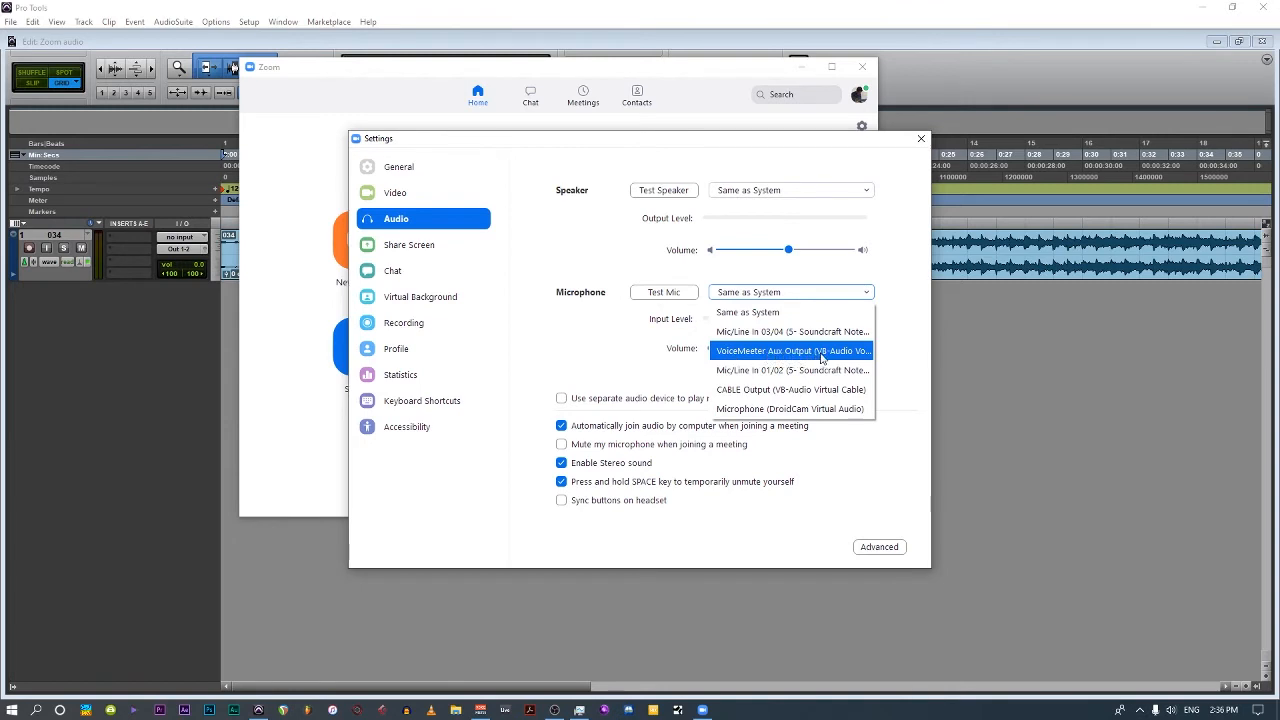
{"action": "left_click", "coordinate": [850, 355]}
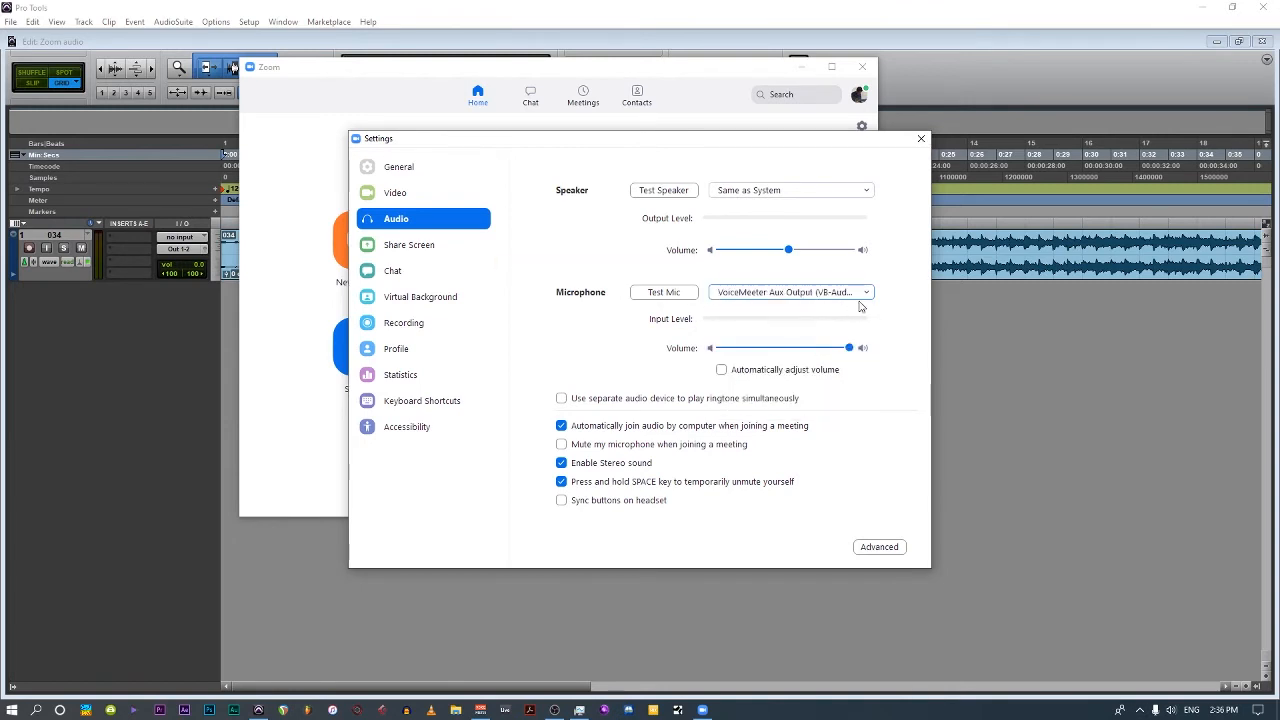
{"action": "left_click", "coordinate": [789, 192]}
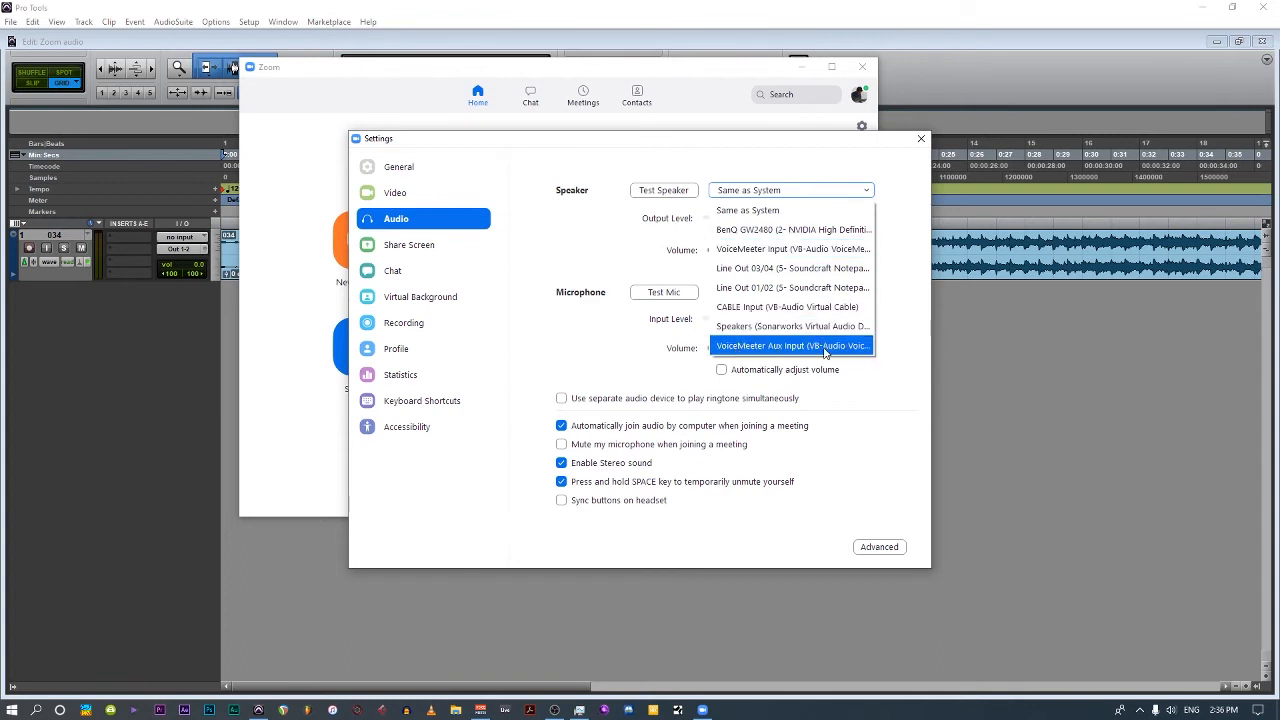
{"action": "left_click", "coordinate": [826, 256]}
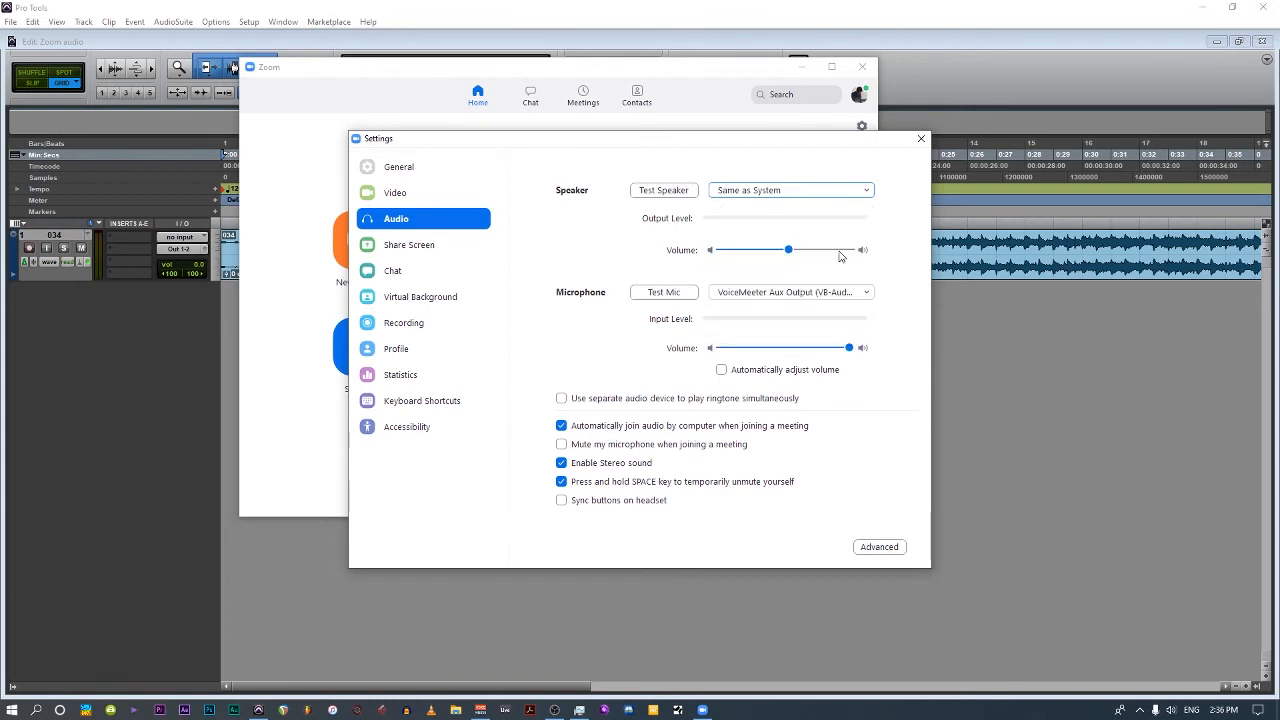
Review the AUX input routing in Voicemeeter, play the Pro Tools session from the start, and check the signal levels in the mixer.
{"action": "key", "text": "alt+Tab"}
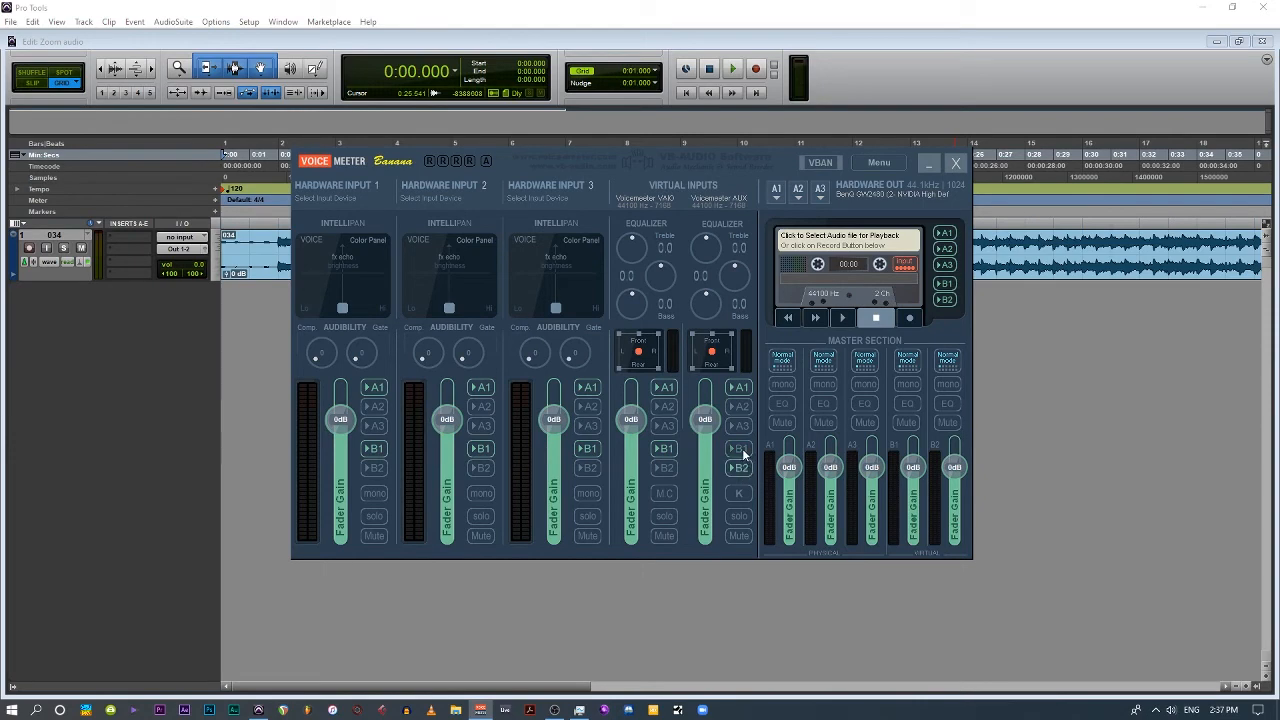
{"action": "left_click", "coordinate": [930, 165]}
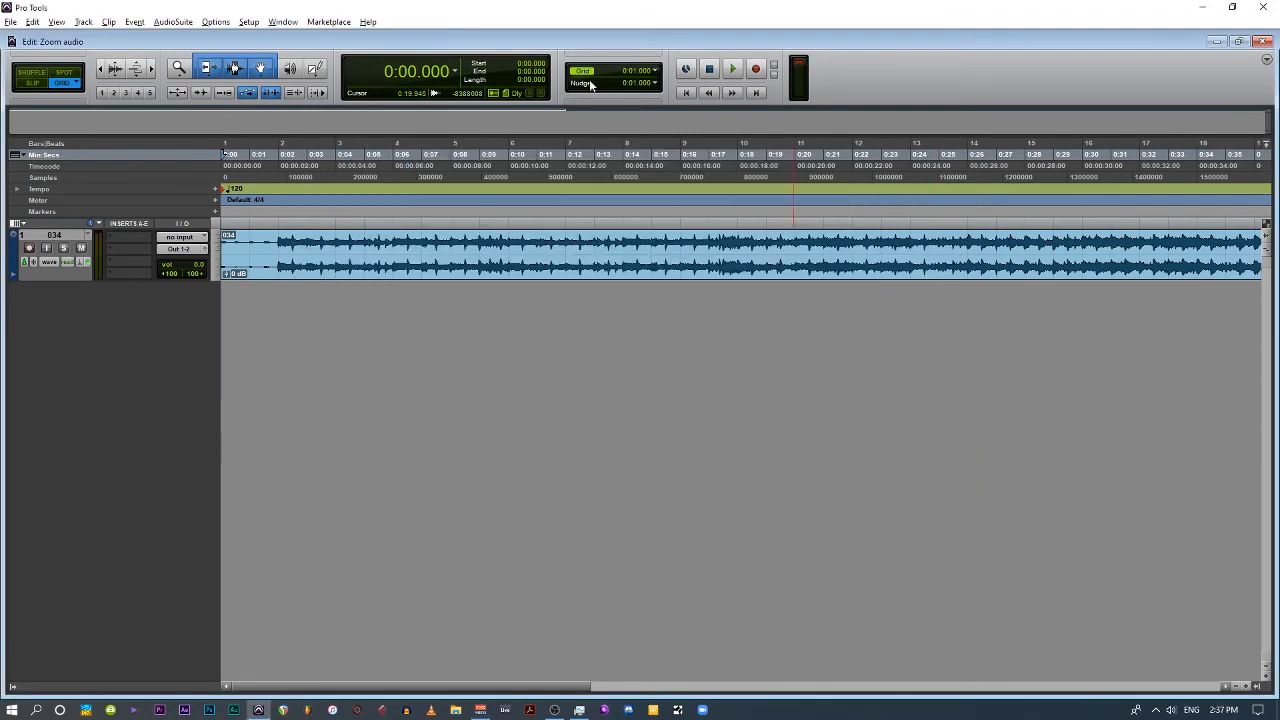
{"action": "left_click", "coordinate": [734, 69]}
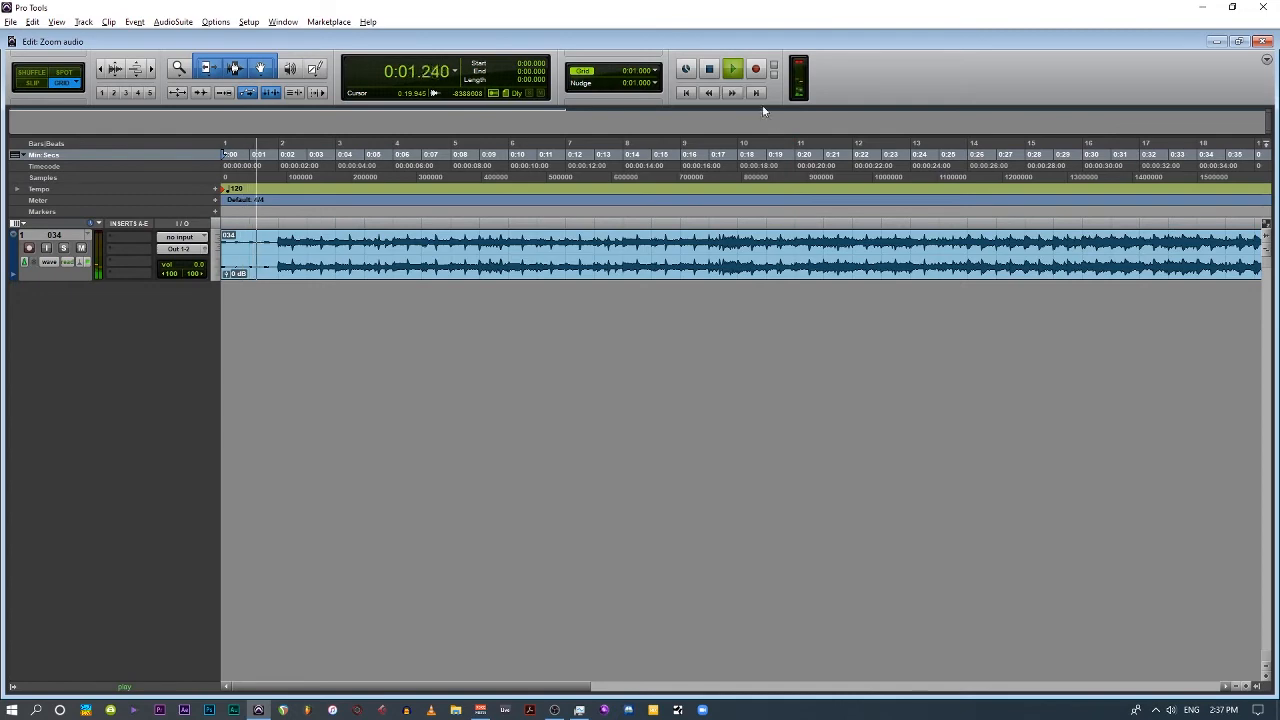
{"action": "key", "text": "alt+Tab"}
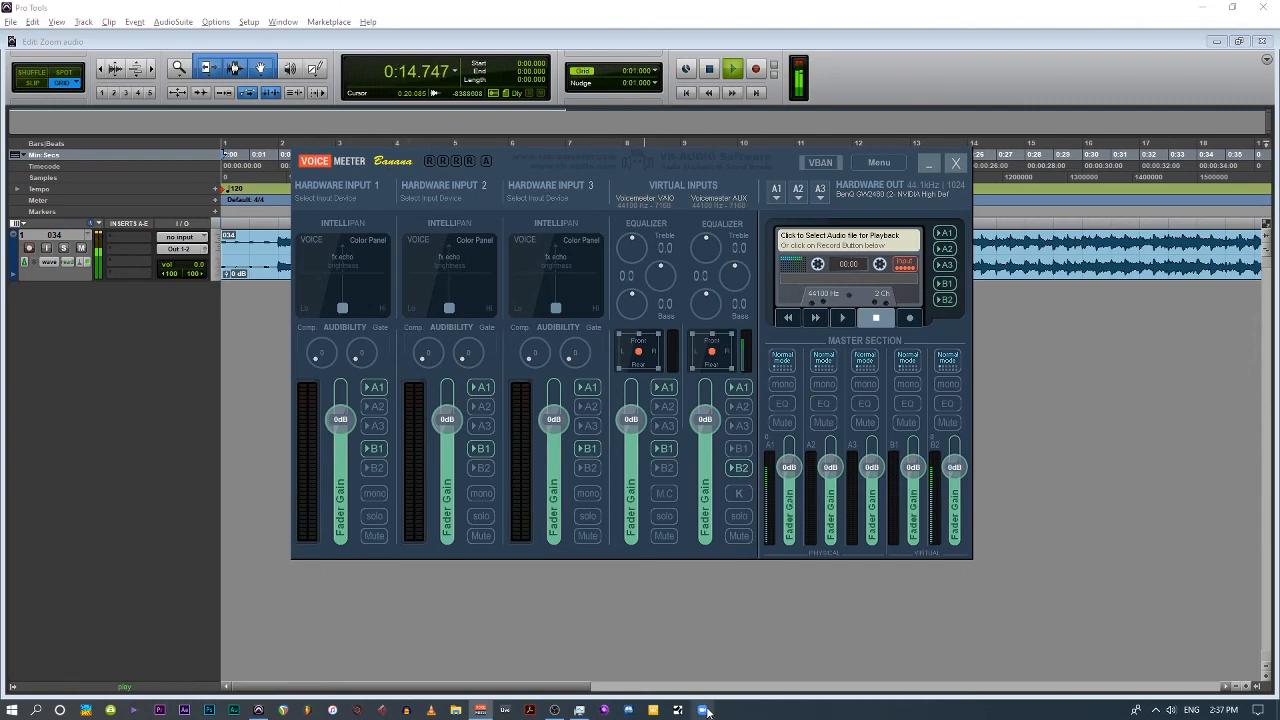
Check the microphone input level in Zoom's audio settings, moving the settings window aside and closing the main Zoom window.
{"action": "left_click", "coordinate": [704, 710]}
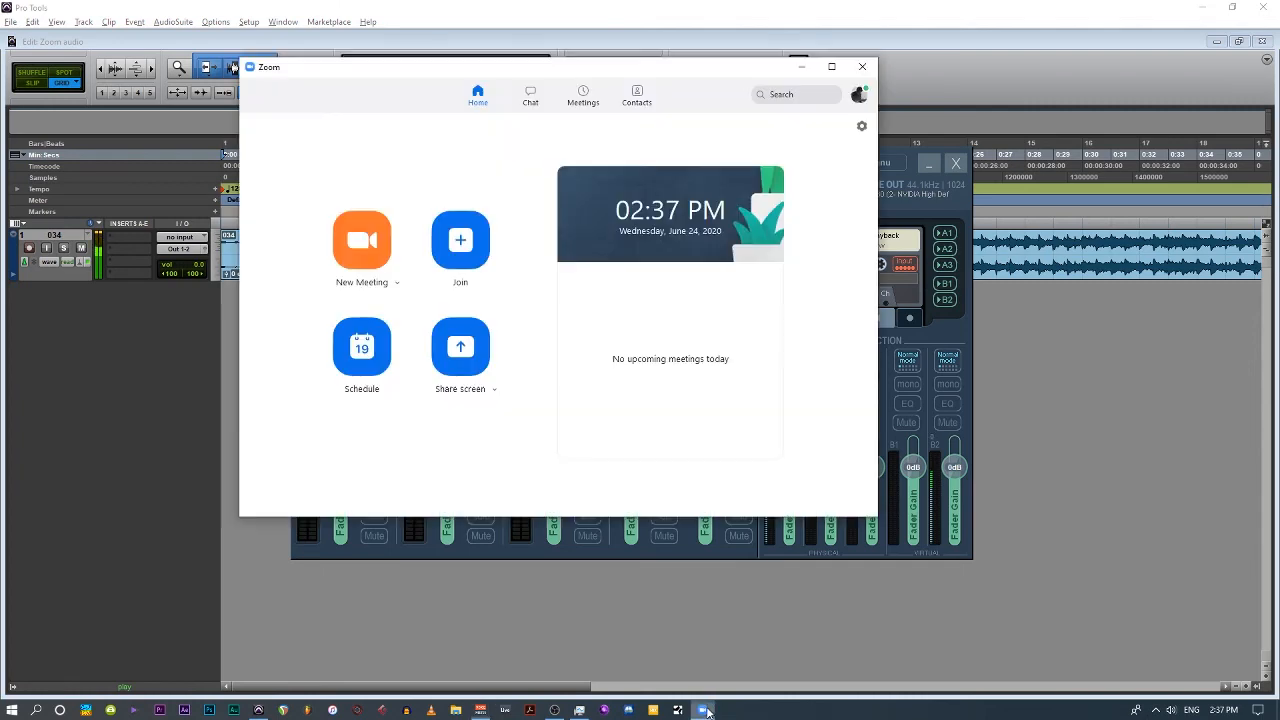
{"action": "left_click", "coordinate": [861, 126]}
{"action": "left_click", "coordinate": [408, 222]}
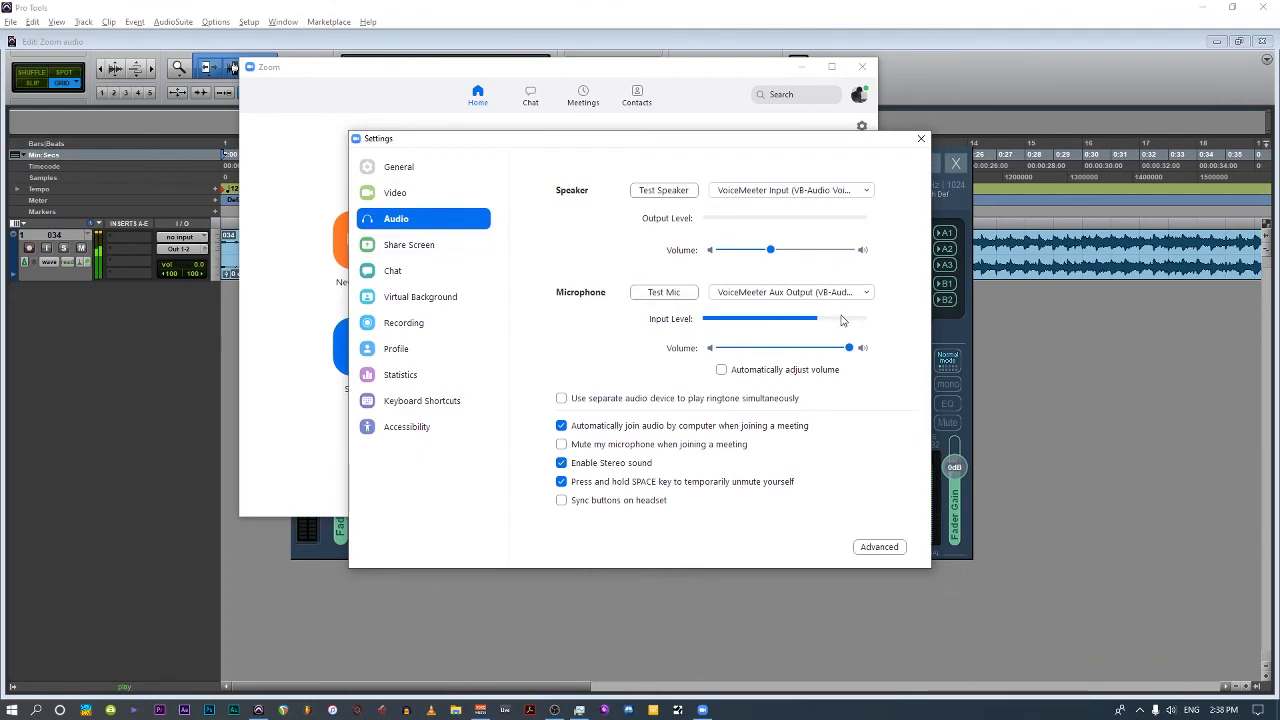
{"action": "left_click_drag", "start_coordinate": [709, 148], "coordinate": [969, 270]}
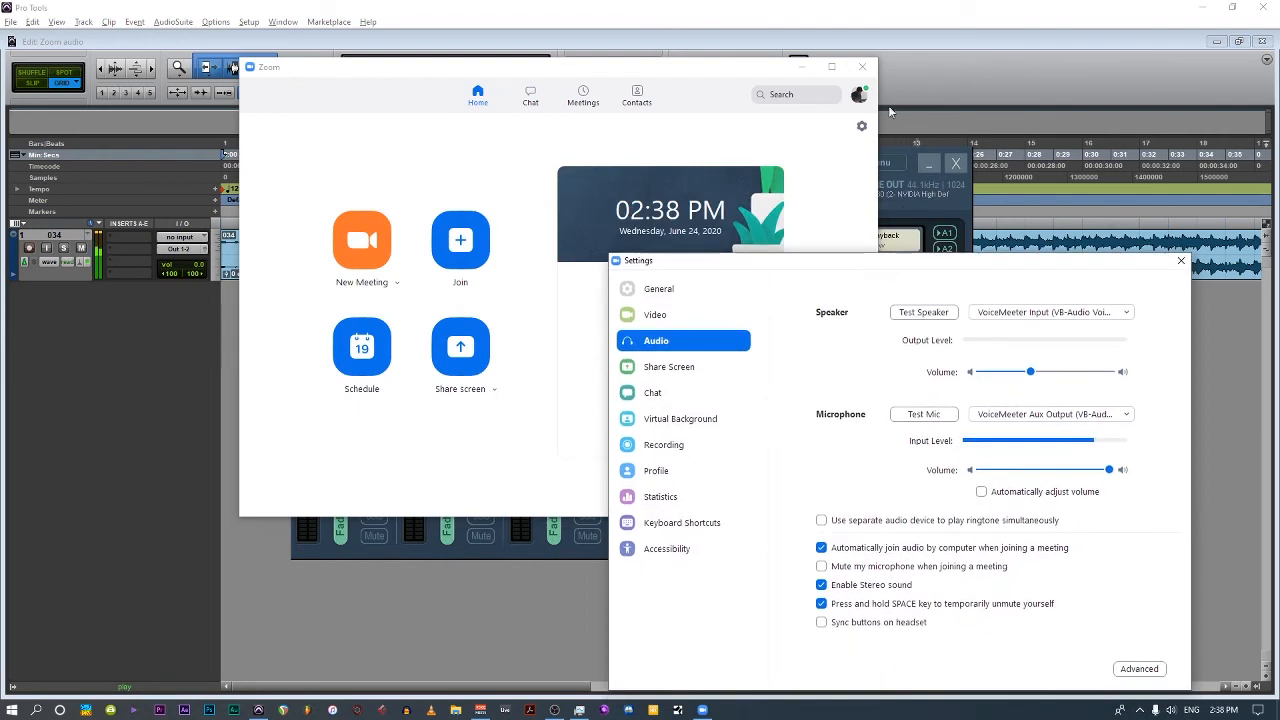
{"action": "left_click", "coordinate": [862, 66]}
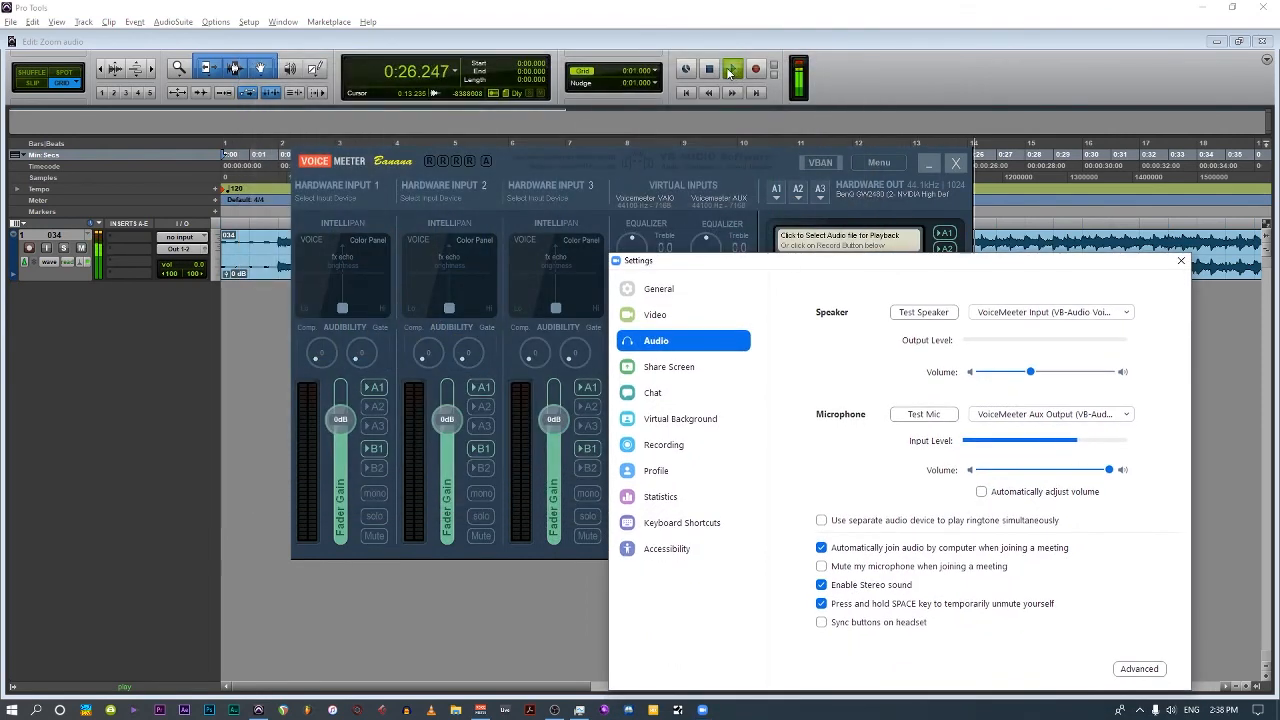
Stop the Pro Tools playback and turn off the B1 send of the Voicemeeter VAIO virtual input.
{"action": "left_click", "coordinate": [730, 72]}
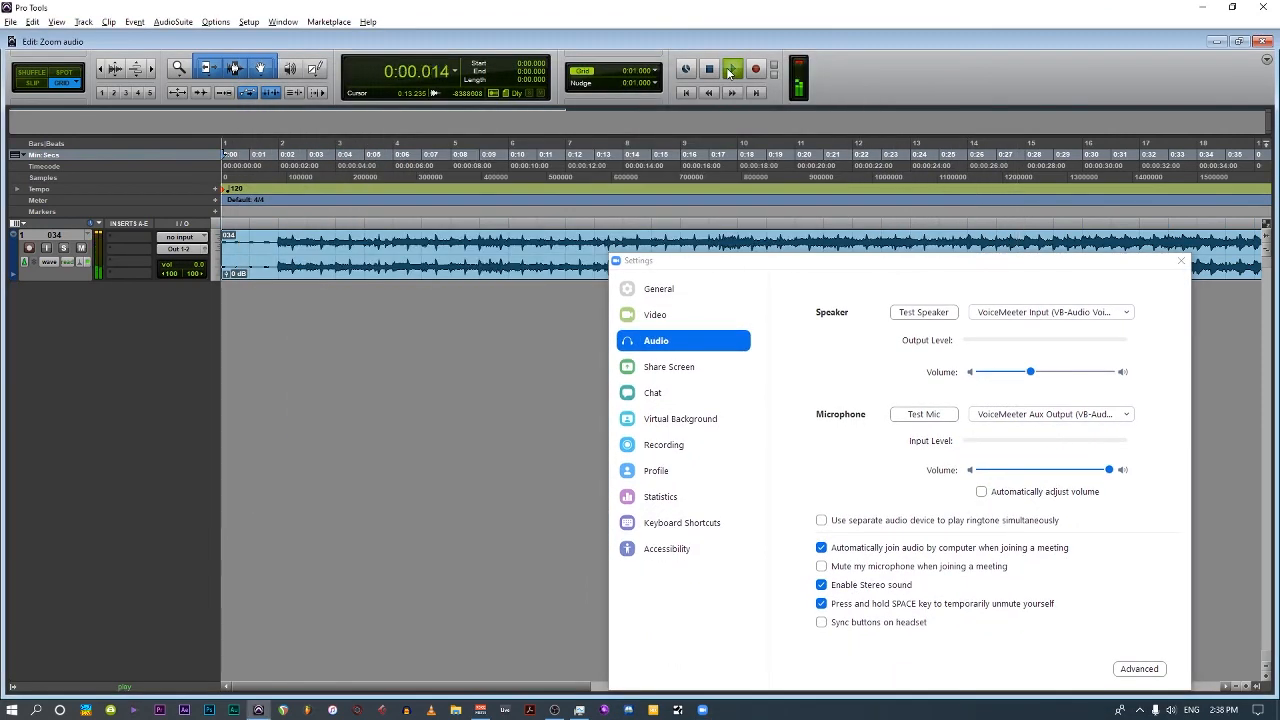
{"action": "left_click", "coordinate": [710, 69]}
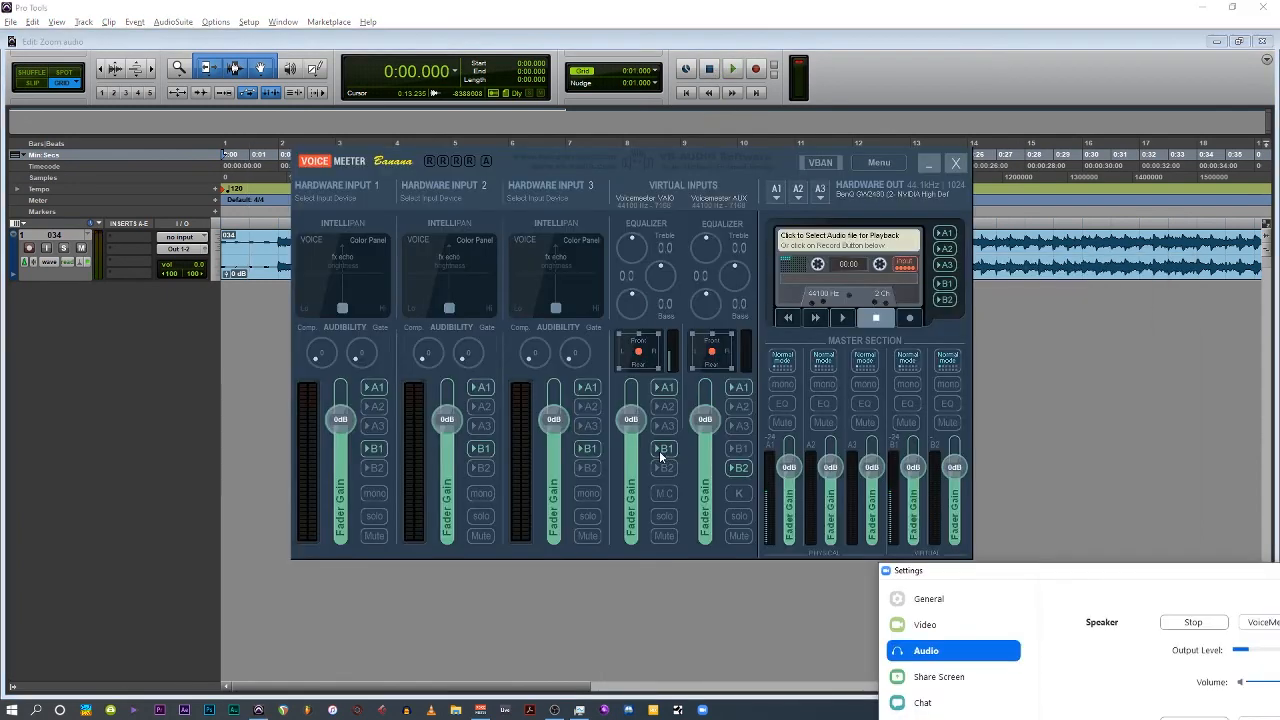
{"action": "left_click", "coordinate": [662, 450]}
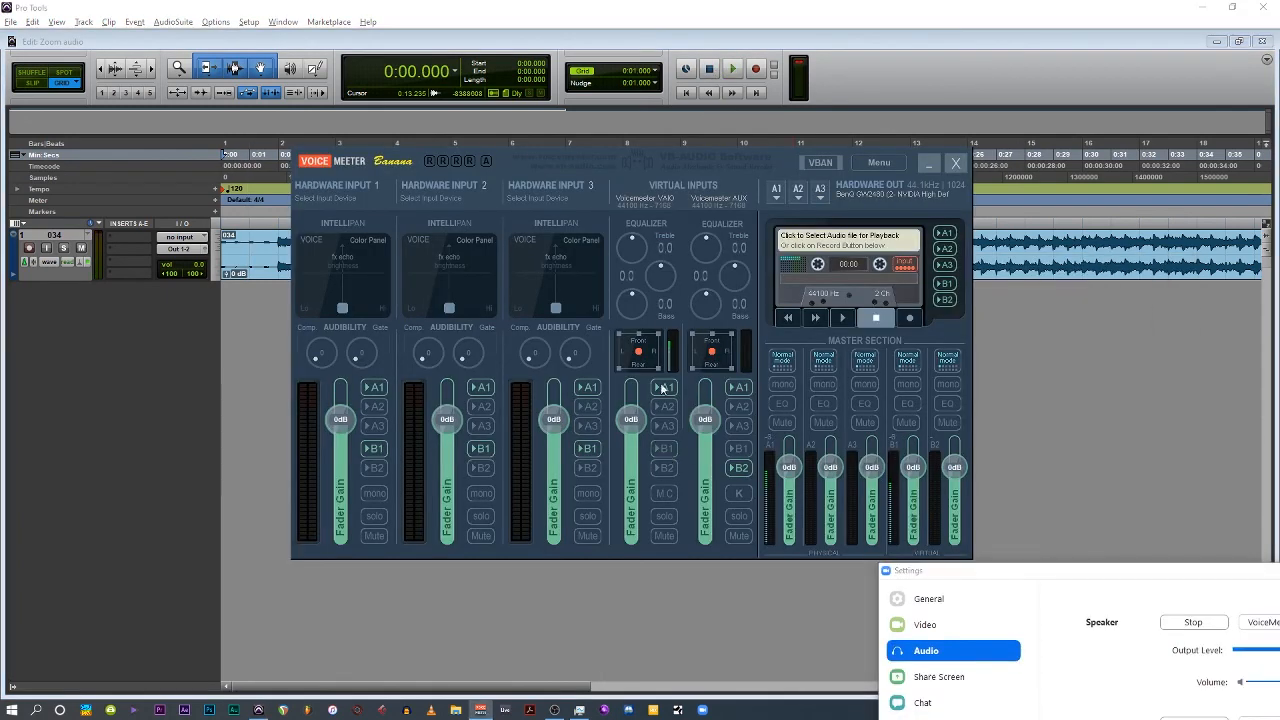
{"action": "left_click", "coordinate": [278, 267]}
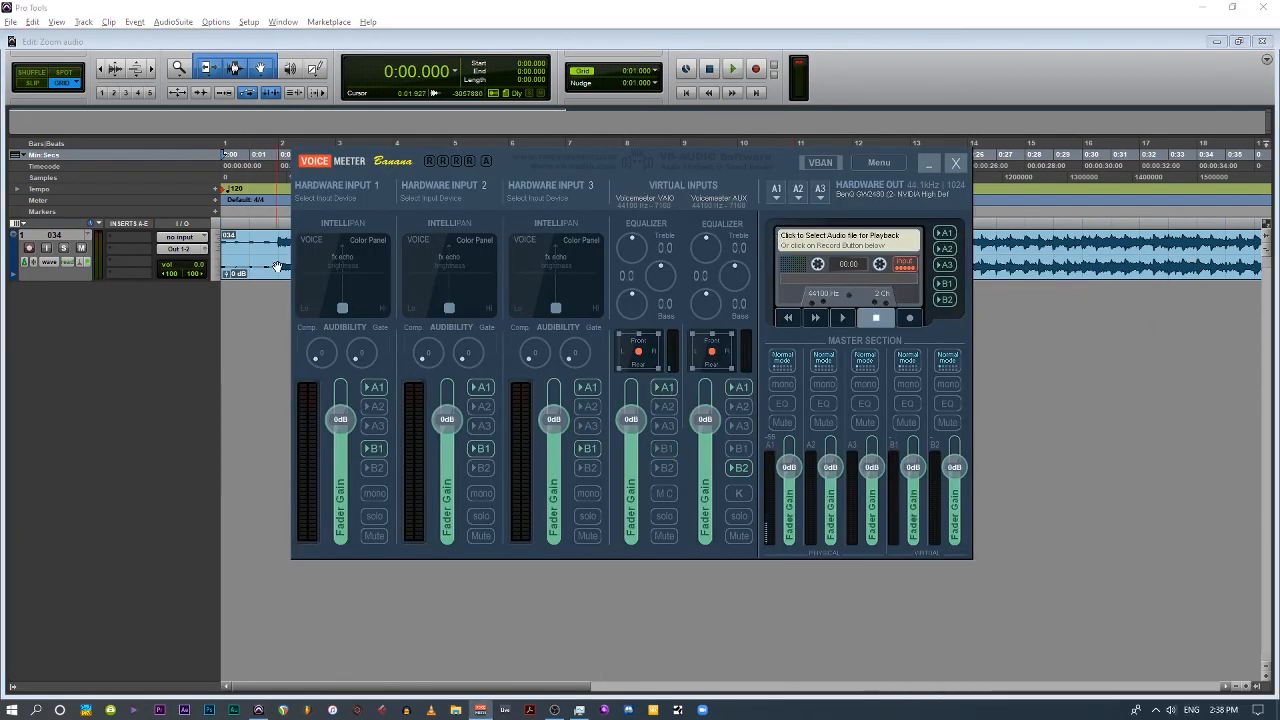
Route Voicemeeter's hardware input 1 to B2 only, disabling its B1 and A1 sends.
{"action": "left_click", "coordinate": [374, 469]}
{"action": "left_click", "coordinate": [377, 450]}
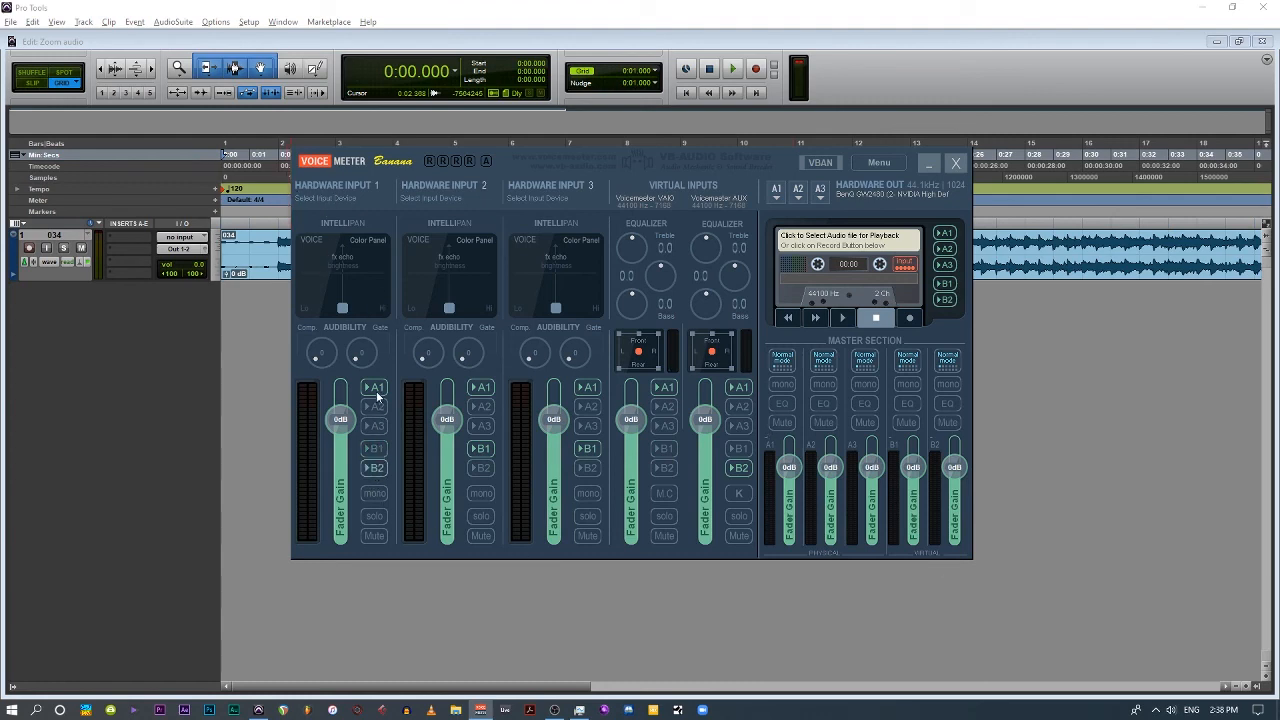
{"action": "left_click", "coordinate": [377, 397]}
Assign the MME Mic/Line In 01/02 (5- Soundcraft) device to hardware input 1 and enable mono on it.
{"action": "left_click", "coordinate": [349, 188]}
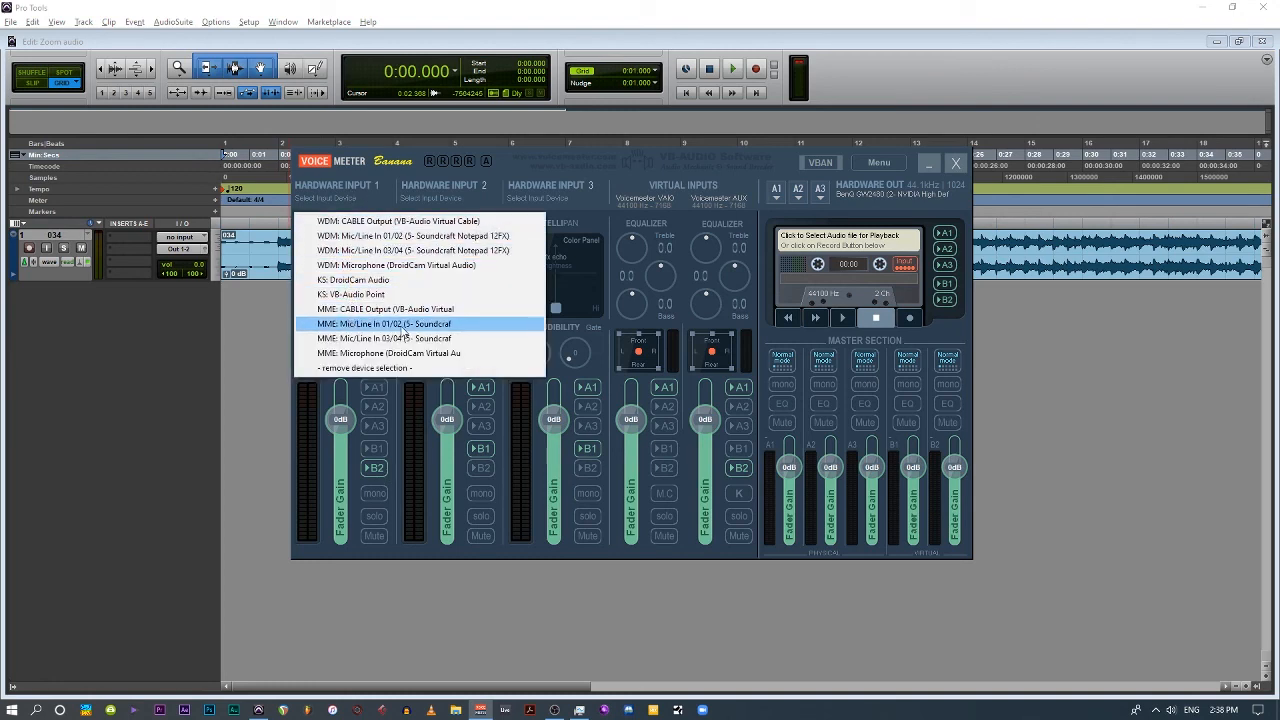
{"action": "left_click", "coordinate": [455, 324]}
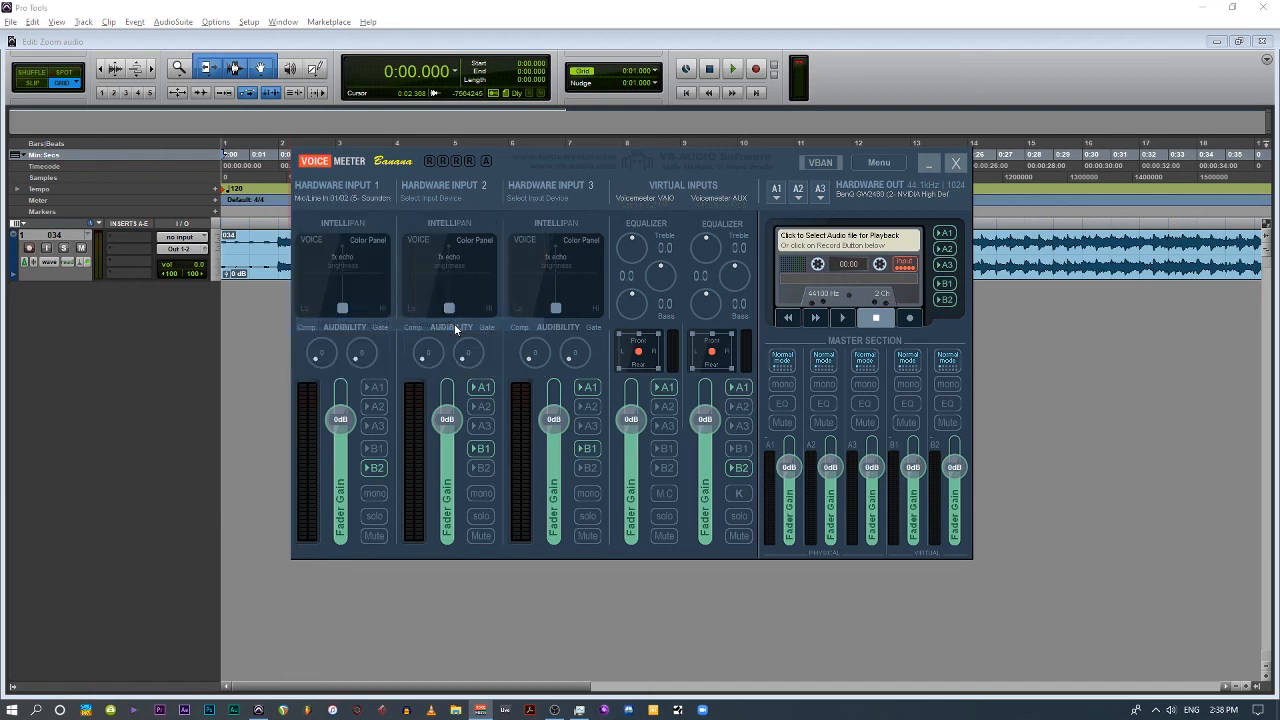
{"action": "left_click", "coordinate": [382, 492]}
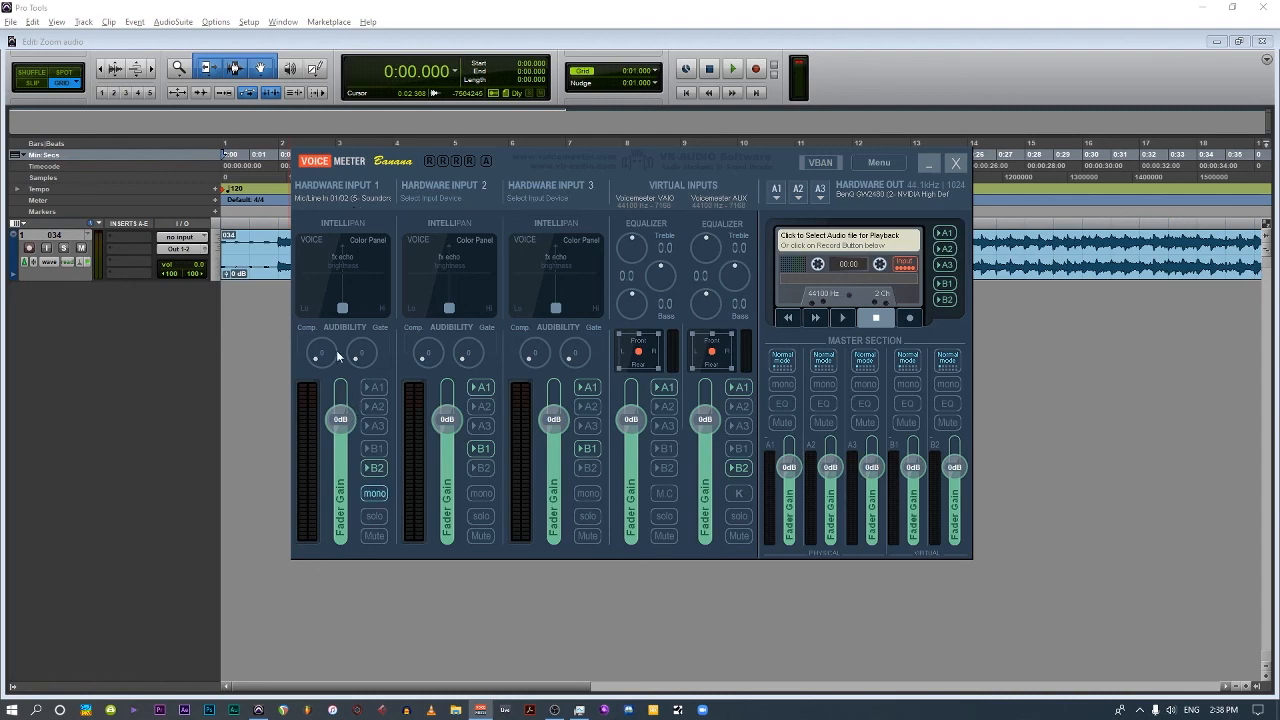